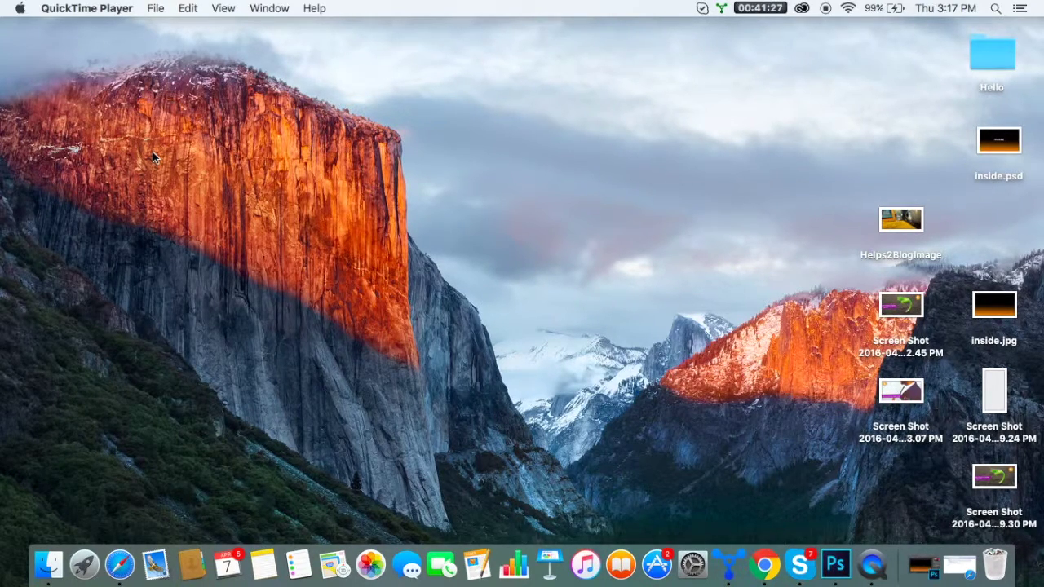
# Bring Safari forward, view the Facebook news feed tab, then go to the Helps2 Page tab.
pyautogui.click(122, 565)
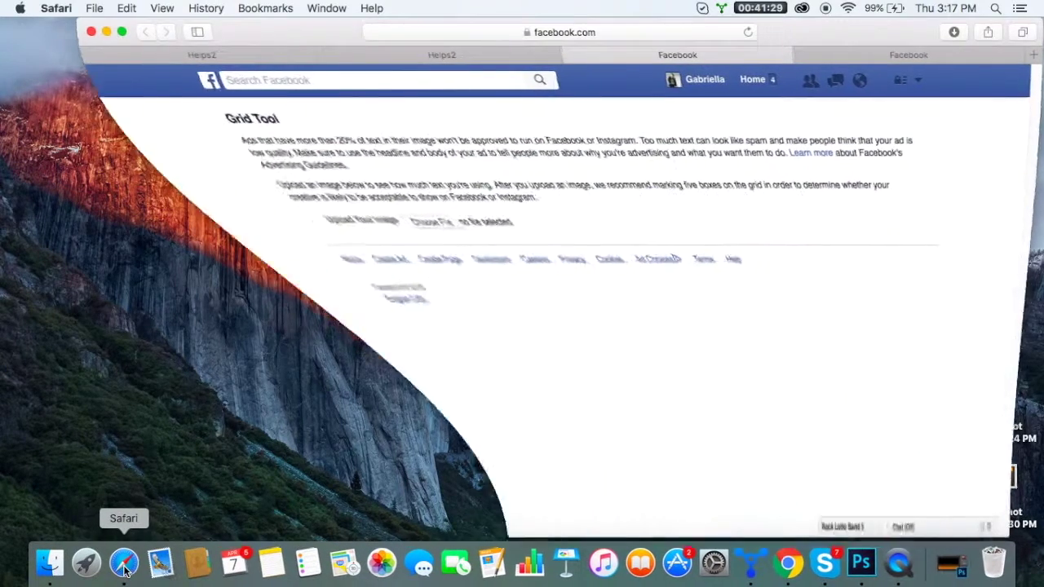
pyautogui.click(872, 56)
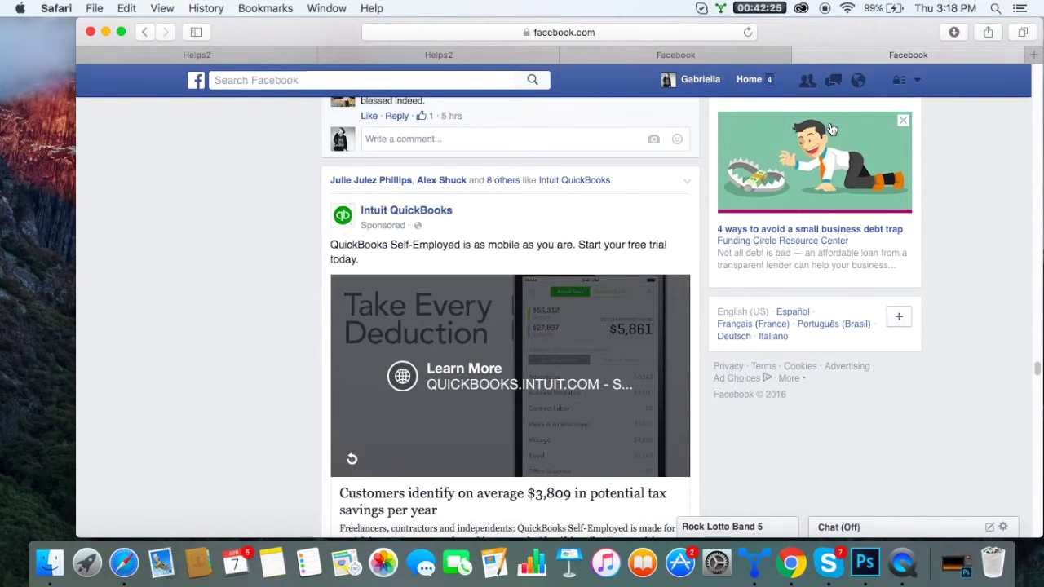
pyautogui.click(215, 54)
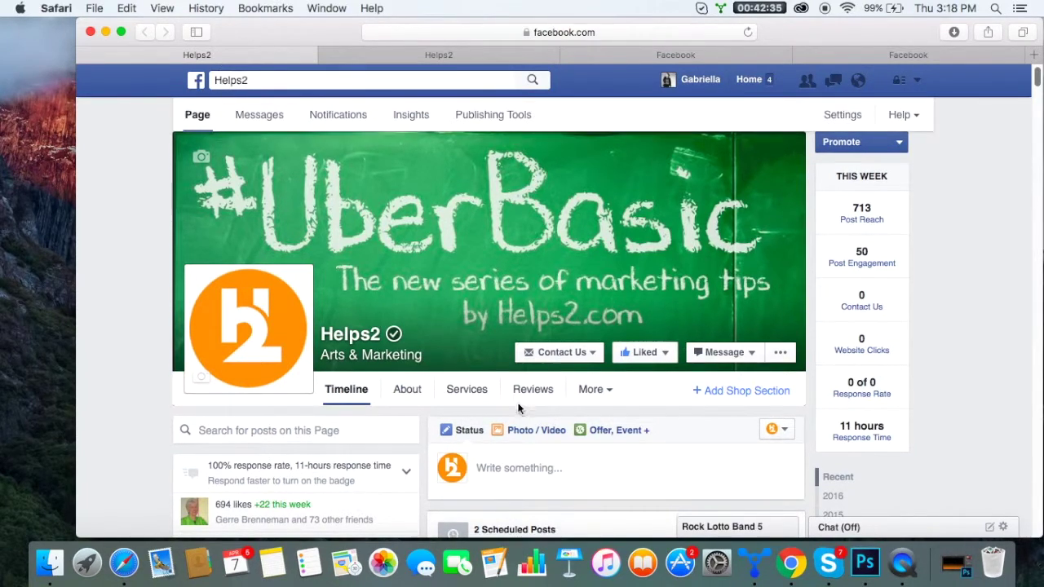
# Scroll the Helps2 Page down to the 'Write something...' composer and open it.
pyautogui.scroll(-3, 521, 391)
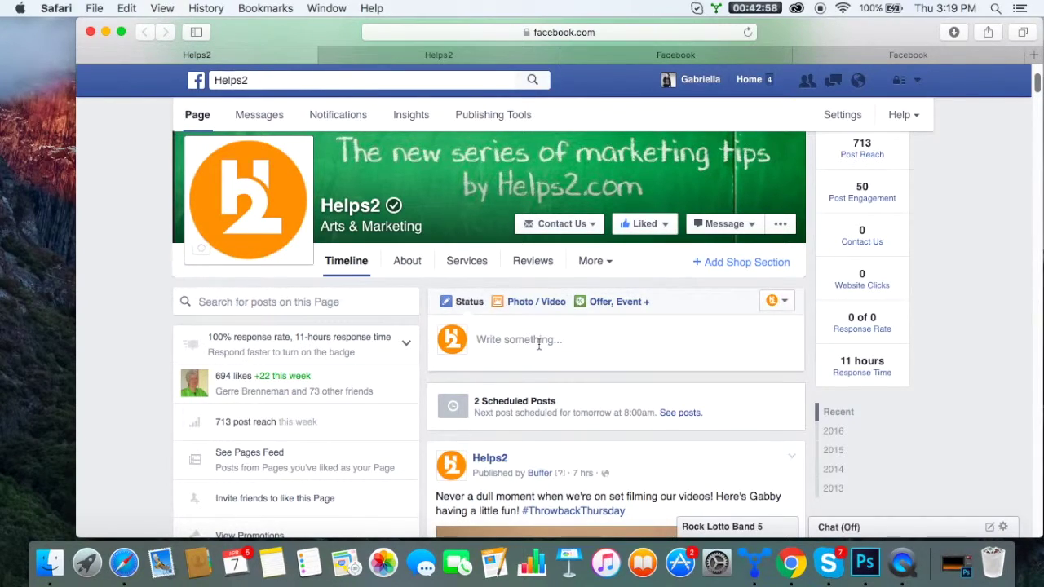
pyautogui.click(538, 342)
# Paste the prepared teaser line about '5 Ways to Look Professional Online' into the post box.
pyautogui.rightClick(538, 342)
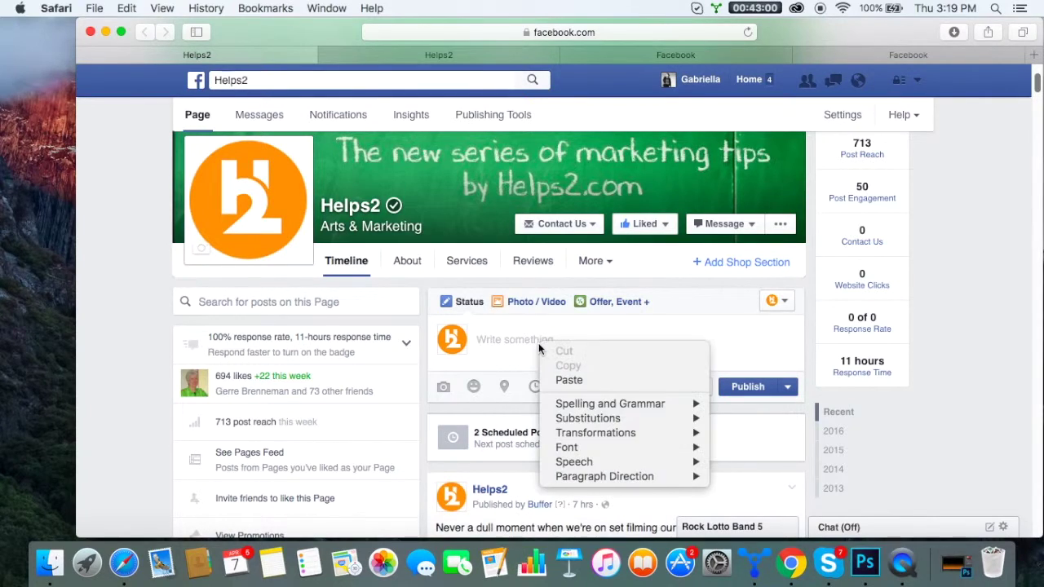
pyautogui.click(581, 379)
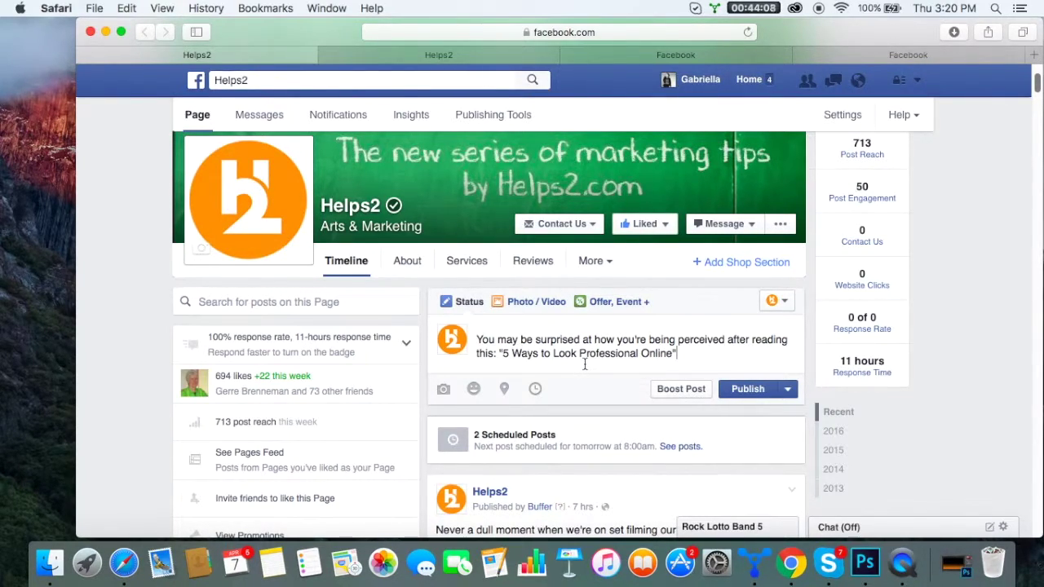
# Open the linked '5 ways to look professional Online' article from the older Helps2 post.
pyautogui.click(464, 52)
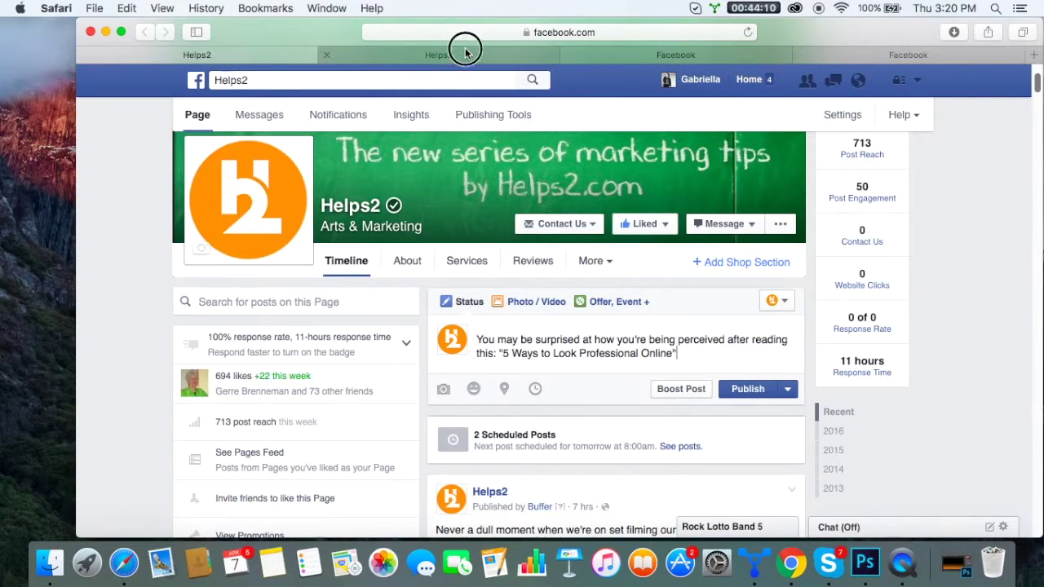
pyautogui.click(567, 311)
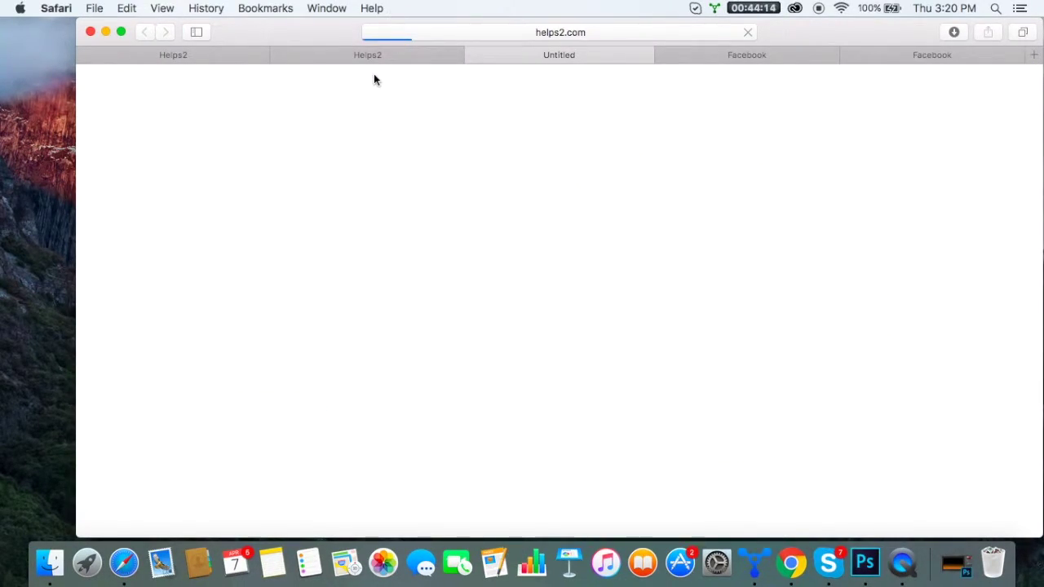
pyautogui.click(372, 57)
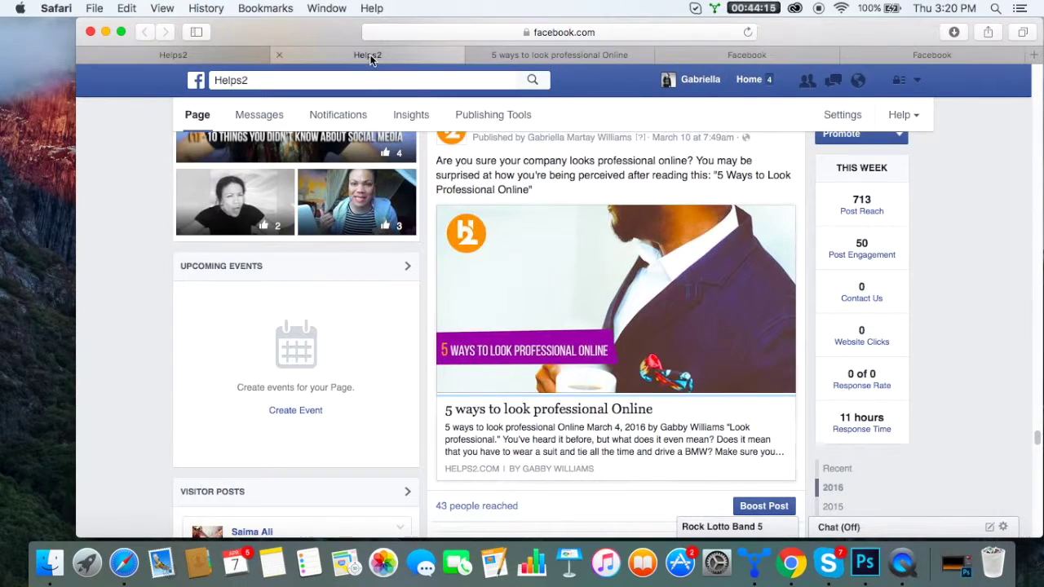
# Copy the article's full web address from the address bar and return to the draft.
pyautogui.click(548, 56)
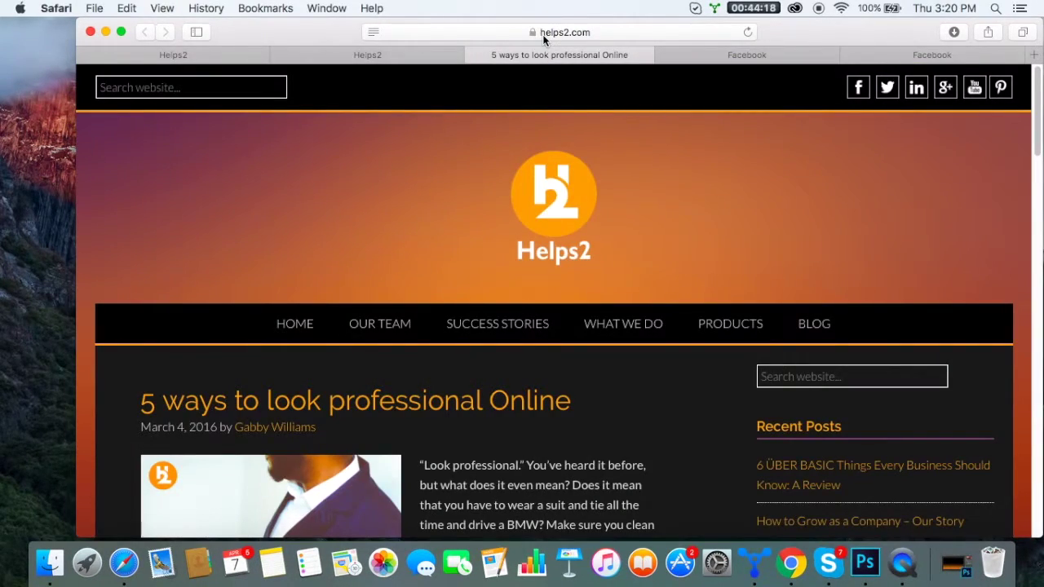
pyautogui.click(573, 33)
pyautogui.press('super+c')
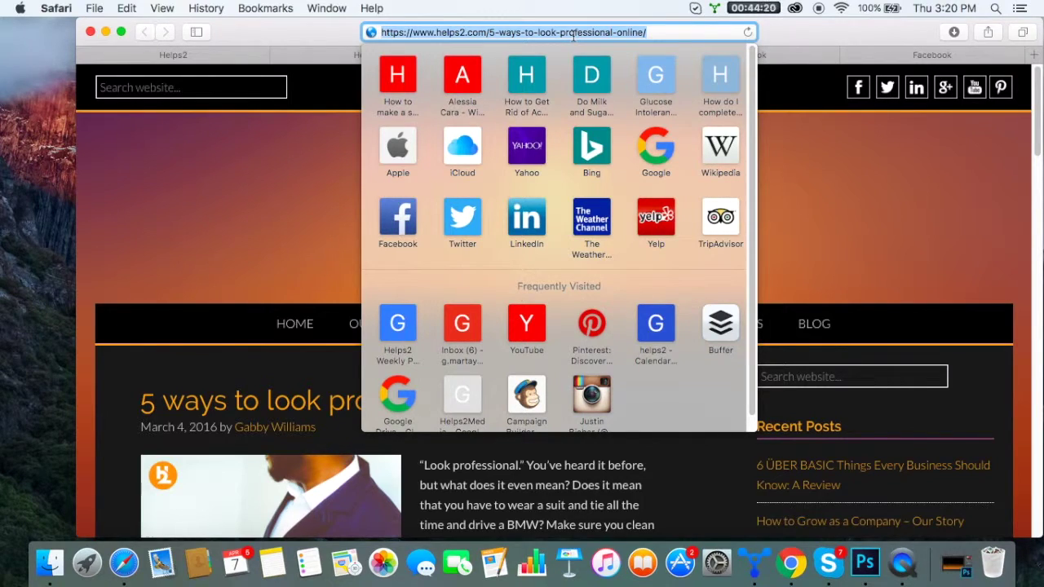
pyautogui.click(230, 258)
pyautogui.scroll(-3, 231, 293)
pyautogui.scroll(-20, 244, 301)
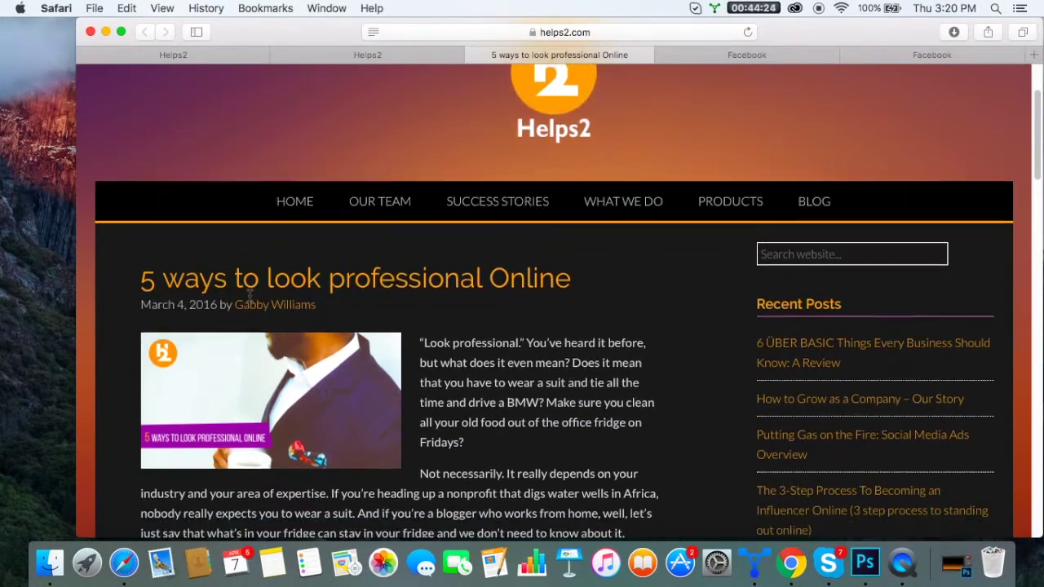
pyautogui.scroll(-15, 251, 298)
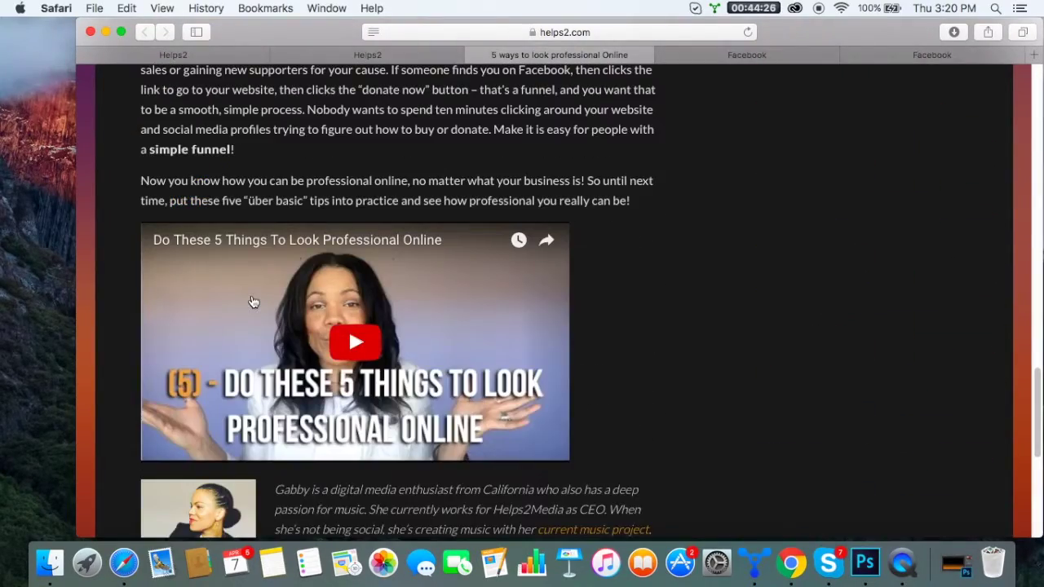
pyautogui.scroll(20, 251, 294)
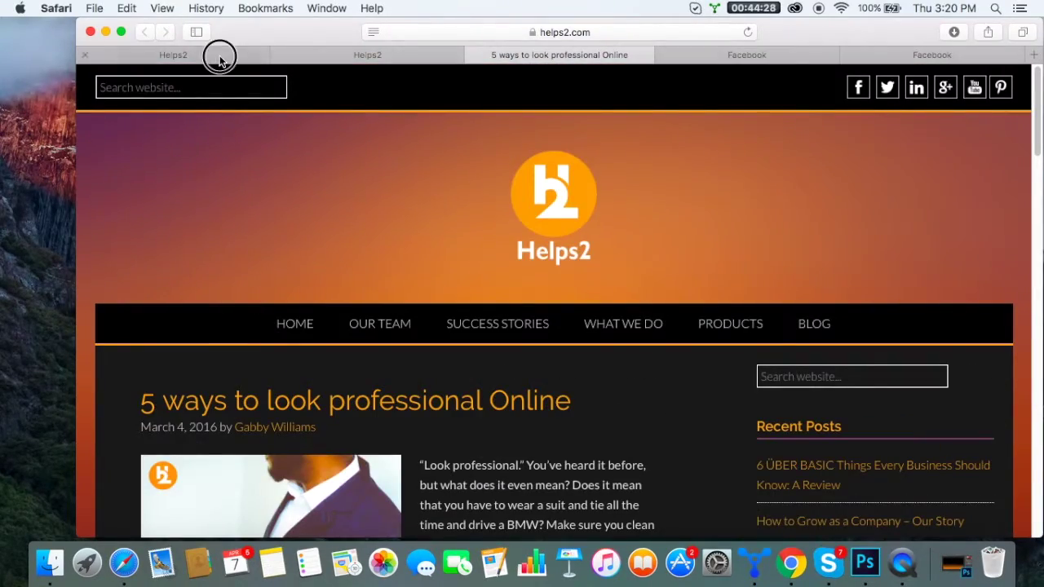
pyautogui.click(219, 56)
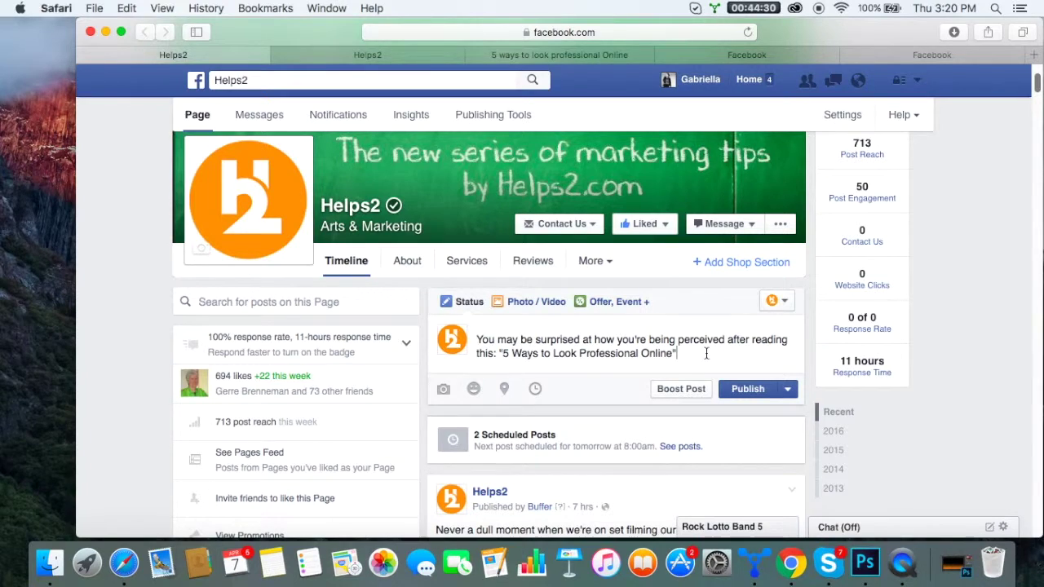
# Paste the helps2.com article URL into the draft and browse the link preview carousel images.
pyautogui.press('super+v')
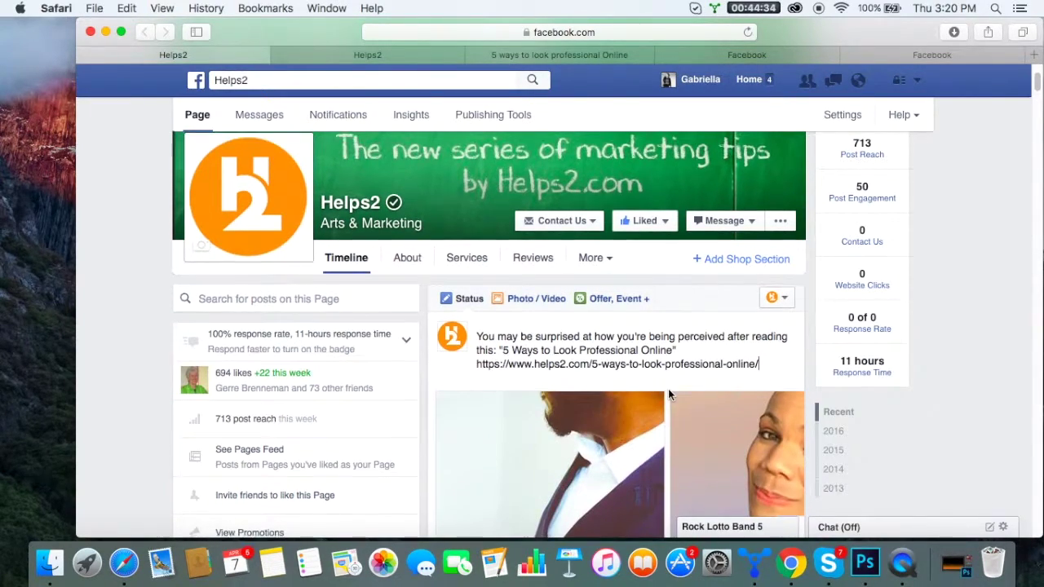
pyautogui.scroll(-5, 667, 388)
pyautogui.scroll(1, 668, 395)
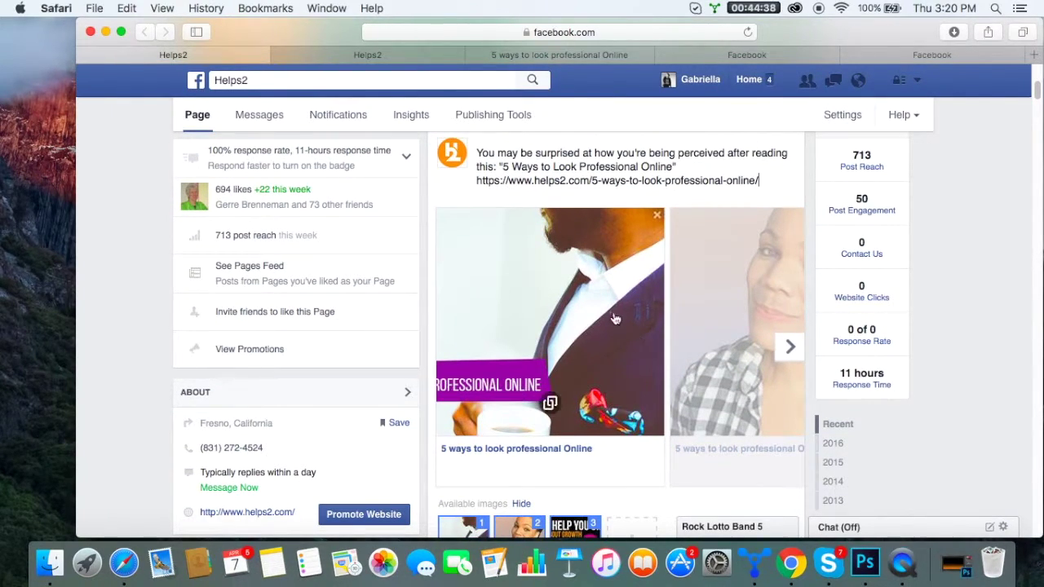
pyautogui.click(791, 351)
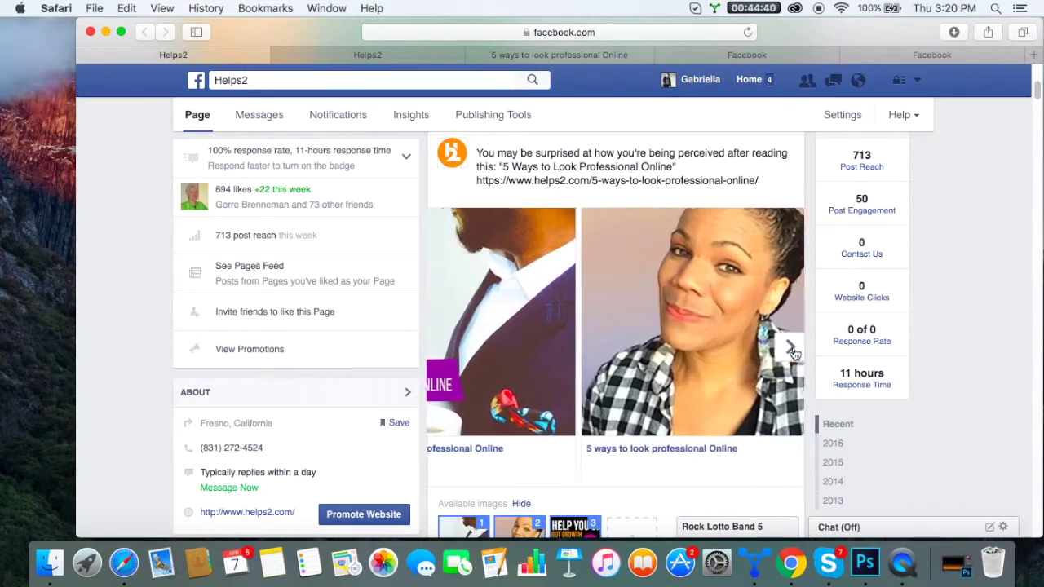
pyautogui.click(792, 350)
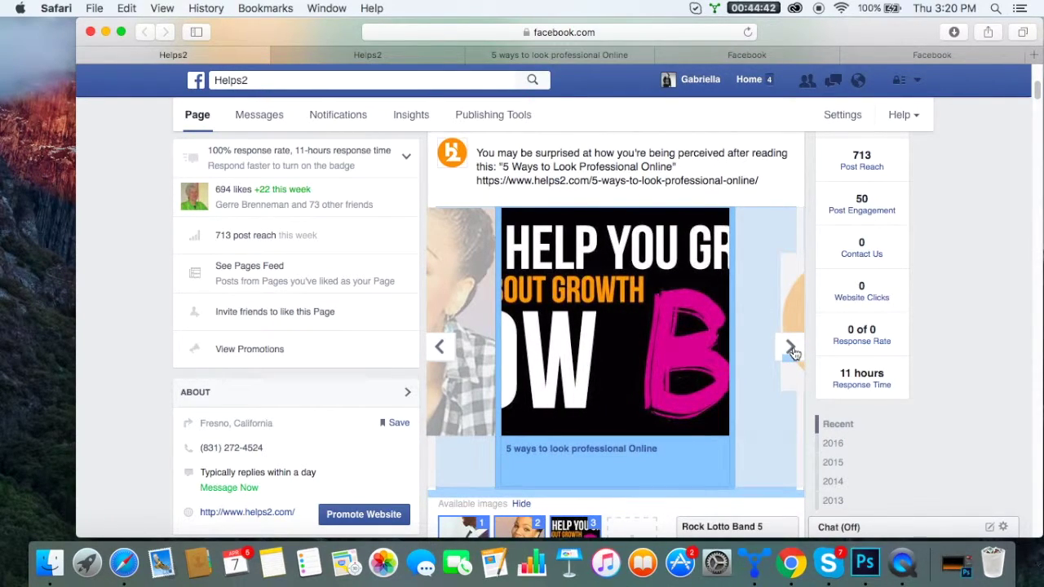
pyautogui.click(792, 351)
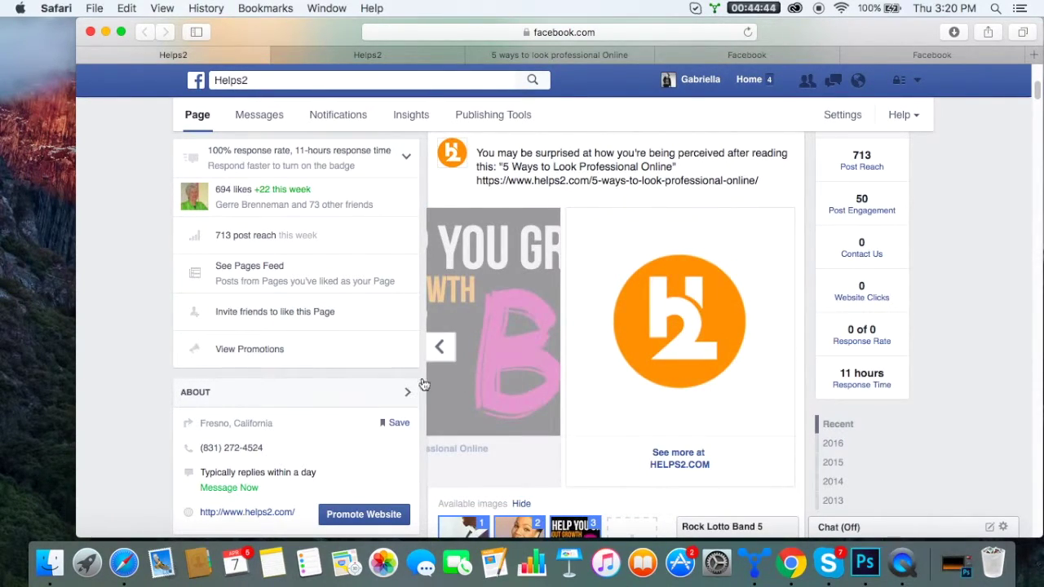
pyautogui.click(439, 348)
pyautogui.click(438, 348)
pyautogui.click(439, 348)
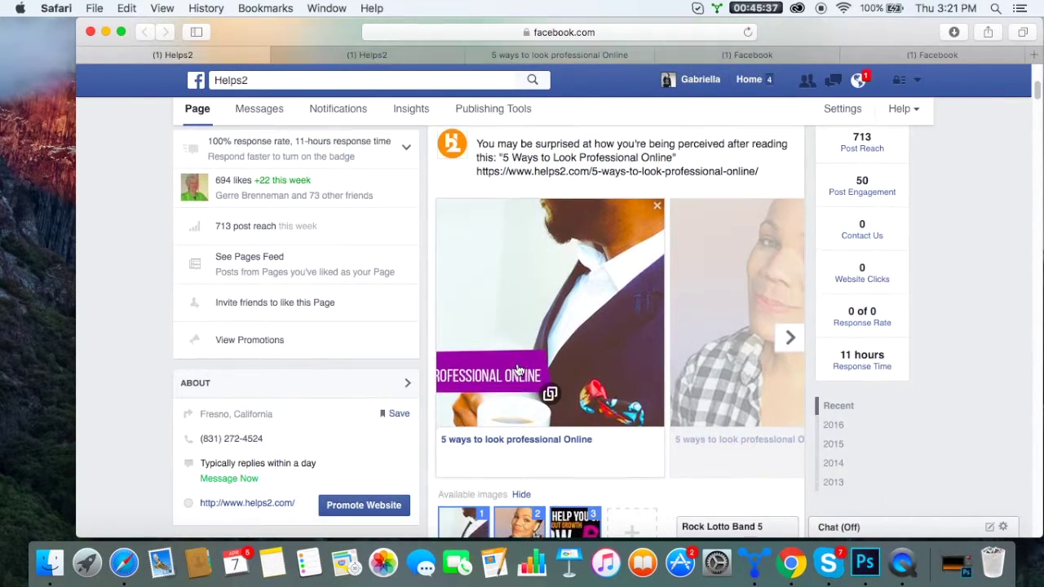
pyautogui.scroll(-2, 702, 245)
# Remove the suit-and-coffee and woman photos from the link preview's available images.
pyautogui.click(473, 456)
pyautogui.click(509, 464)
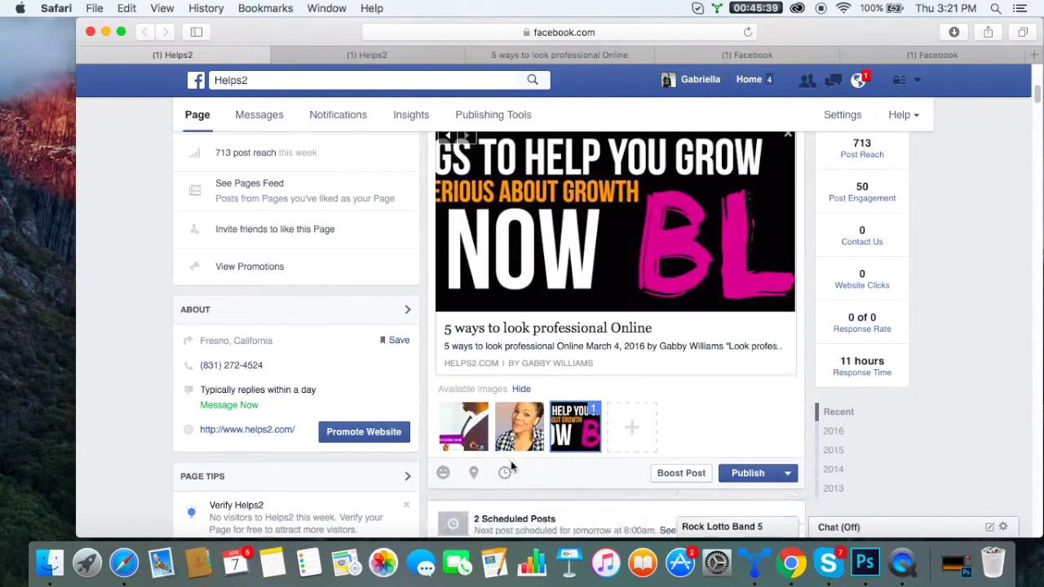
pyautogui.scroll(-3, 575, 455)
pyautogui.scroll(3, 580, 445)
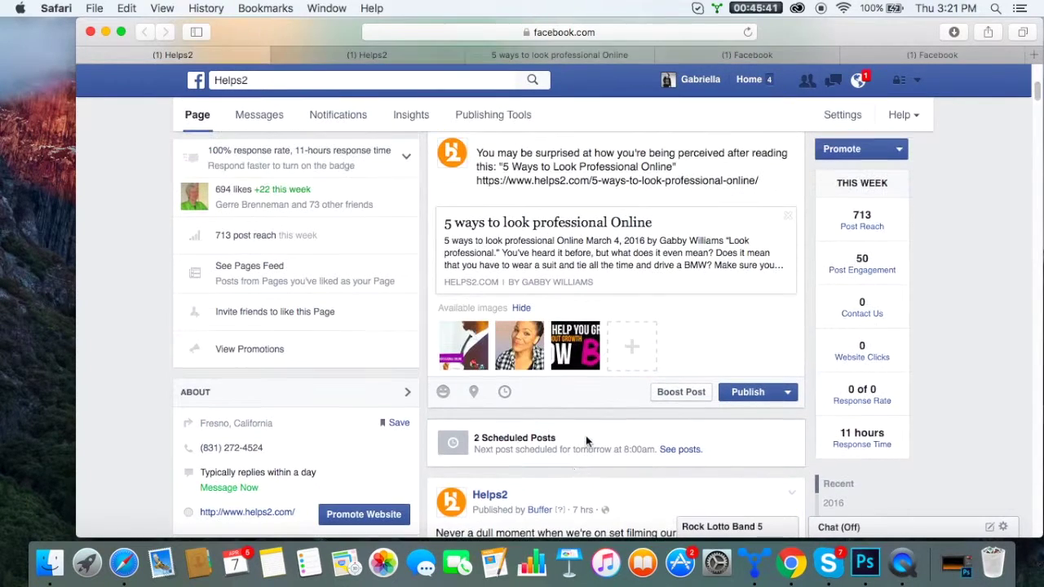
# Delete the pasted web address from the post text, keeping only the intro sentence.
pyautogui.tripleClick(604, 223)
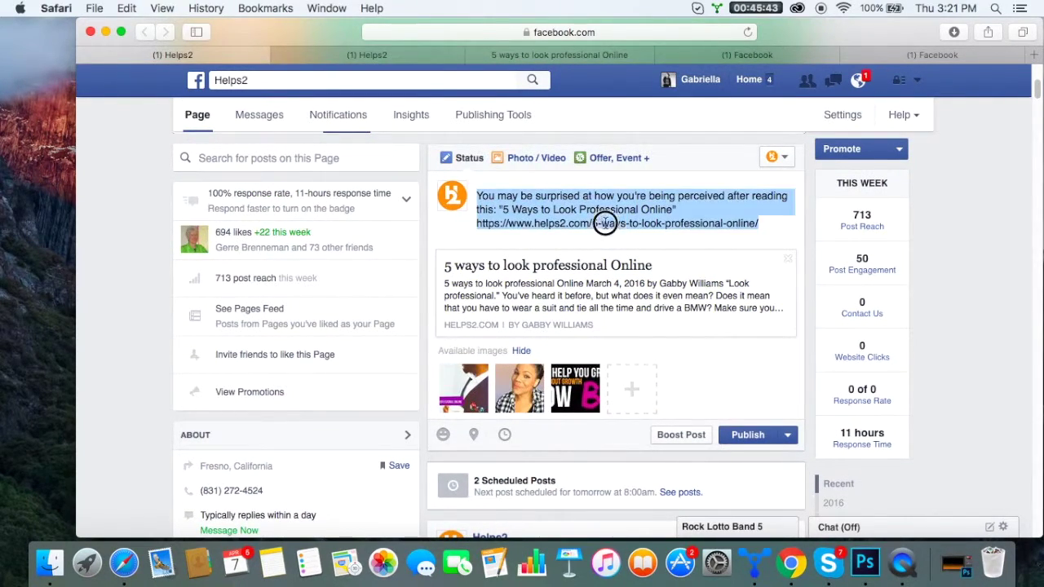
pyautogui.click(605, 222)
pyautogui.moveTo(767, 225); pyautogui.dragTo(473, 229)
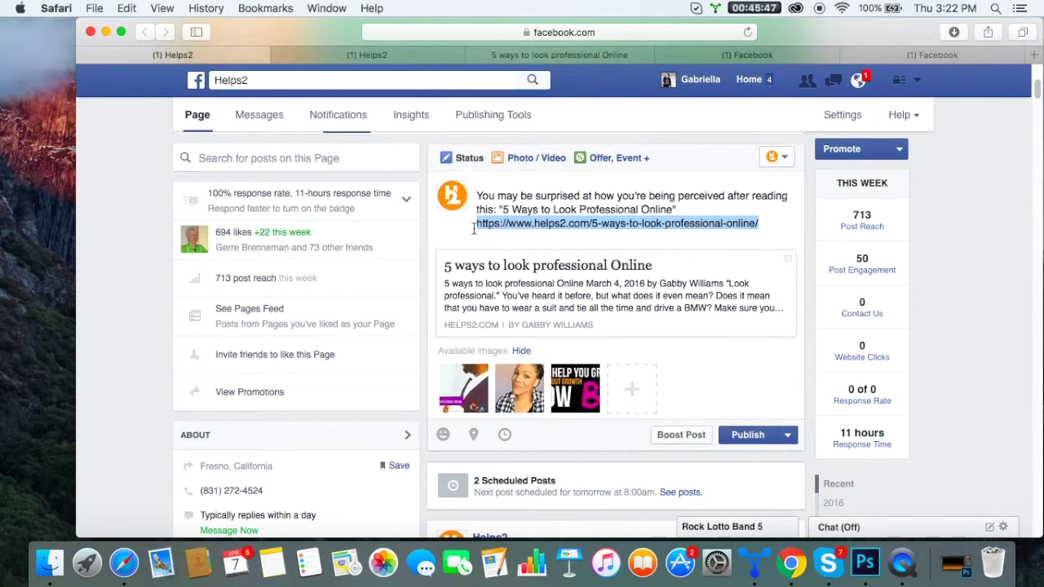
pyautogui.press('BackSpace')
pyautogui.press('BackSpace')
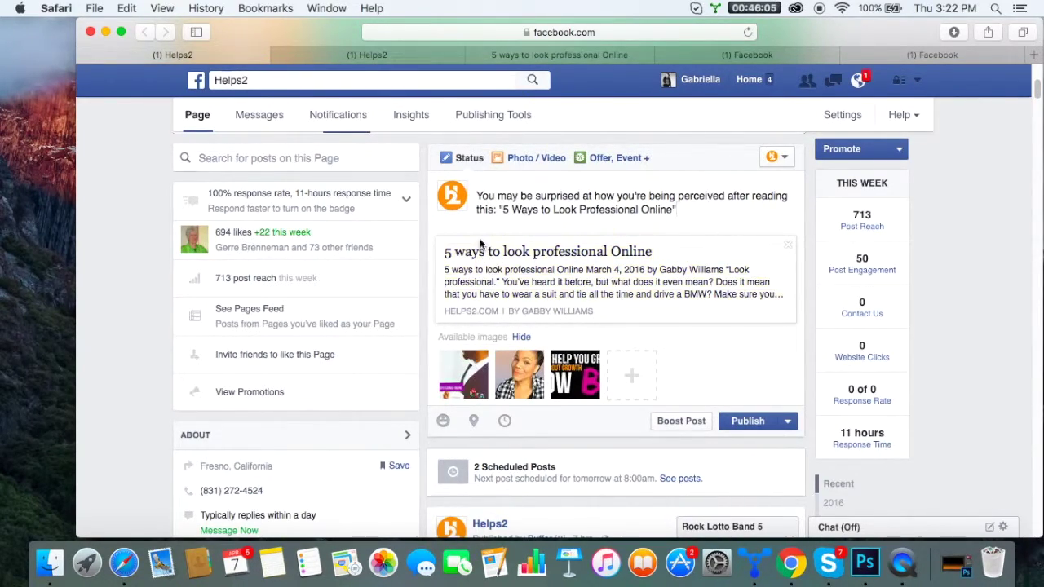
pyautogui.click(545, 57)
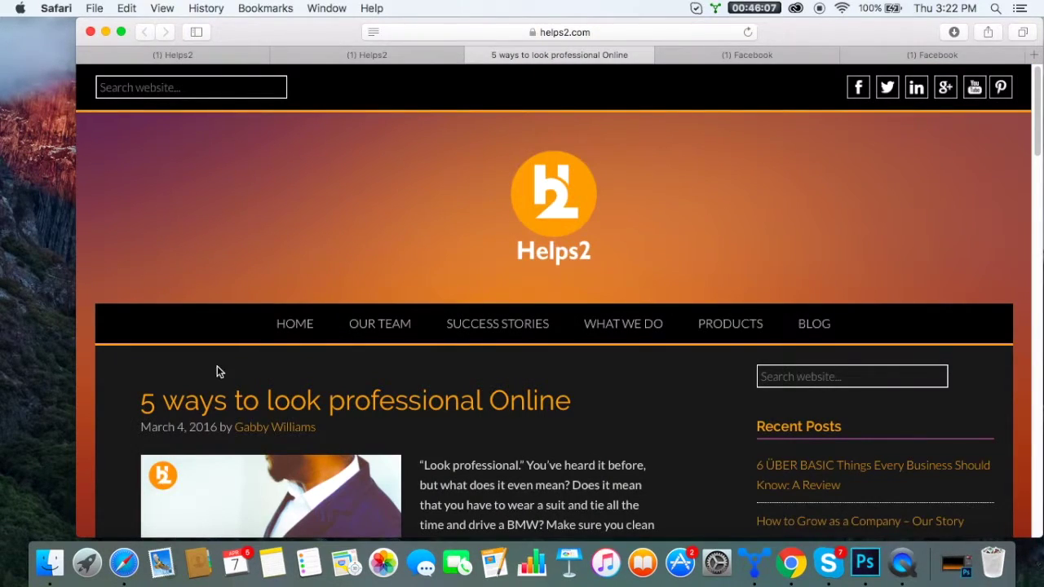
pyautogui.click(227, 49)
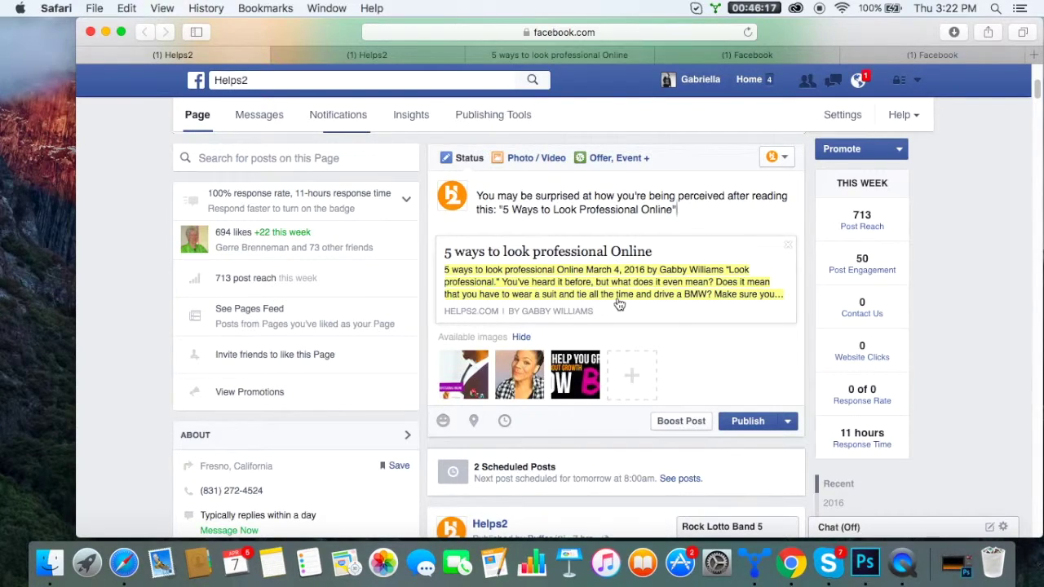
# Upload the Desktop screenshot of the man in a suit as the preview image, then view the older post.
pyautogui.click(636, 383)
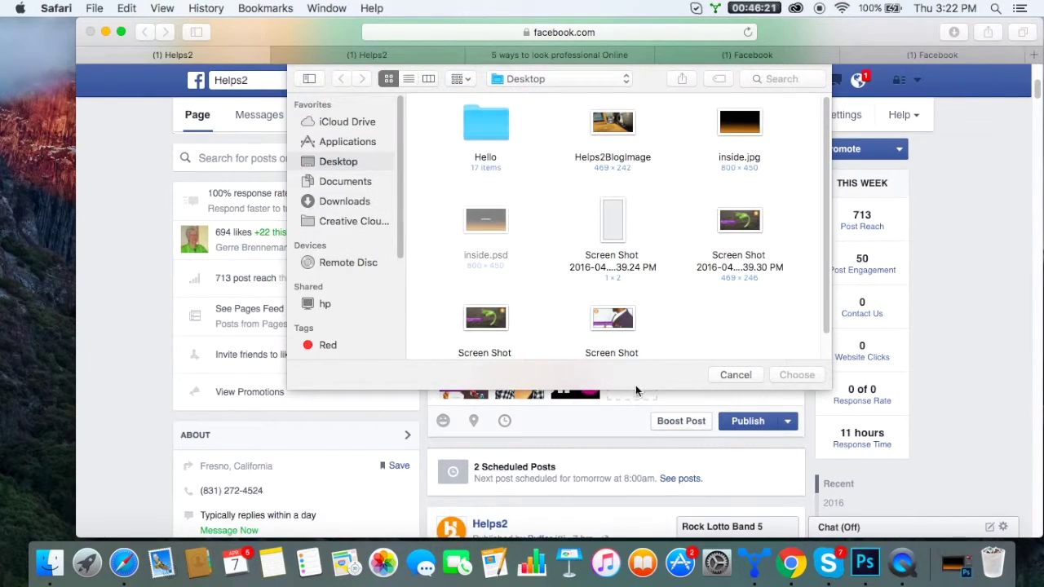
pyautogui.scroll(-1, 624, 310)
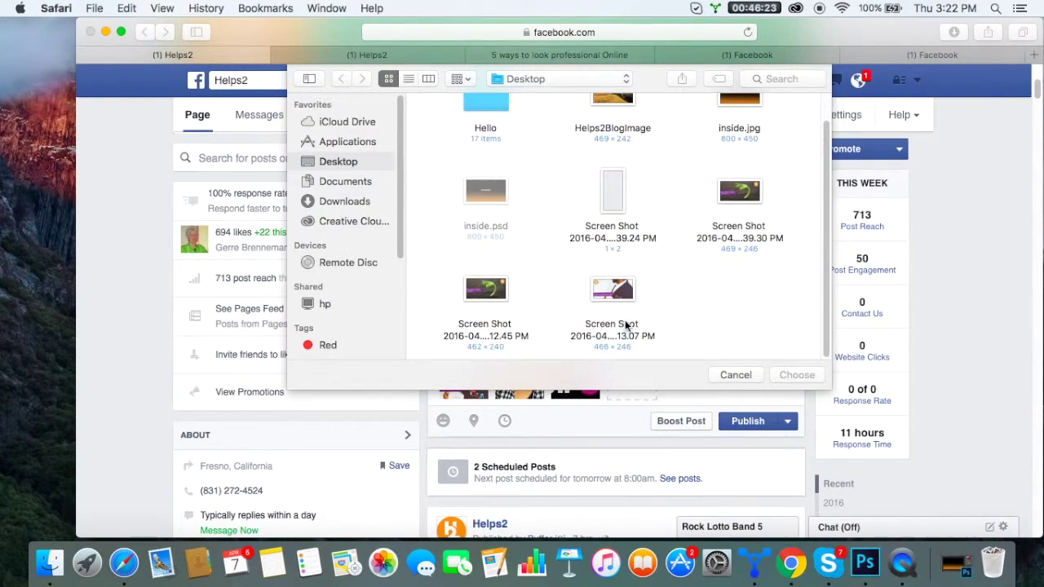
pyautogui.doubleClick(618, 298)
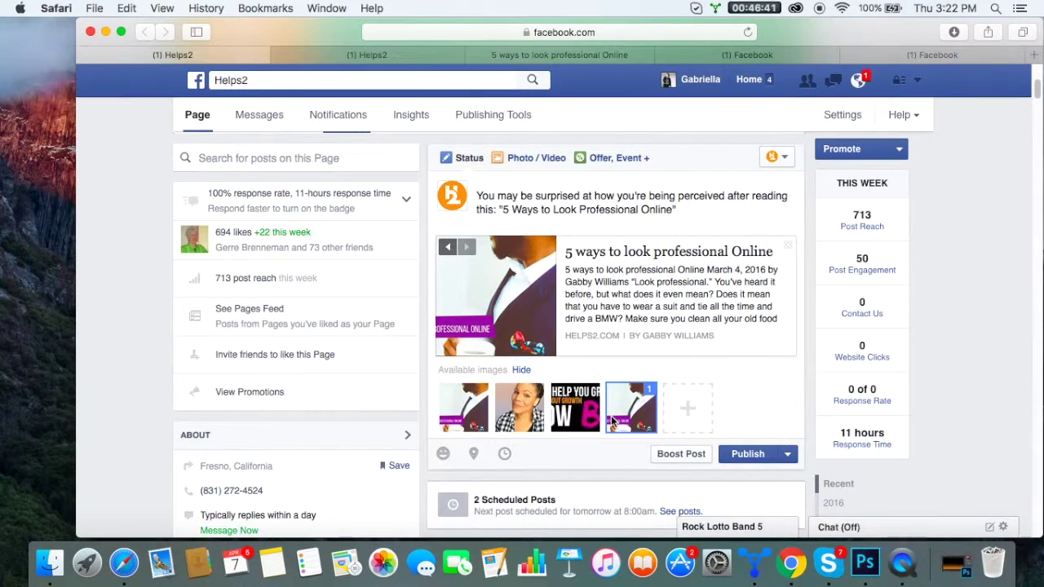
pyautogui.click(367, 54)
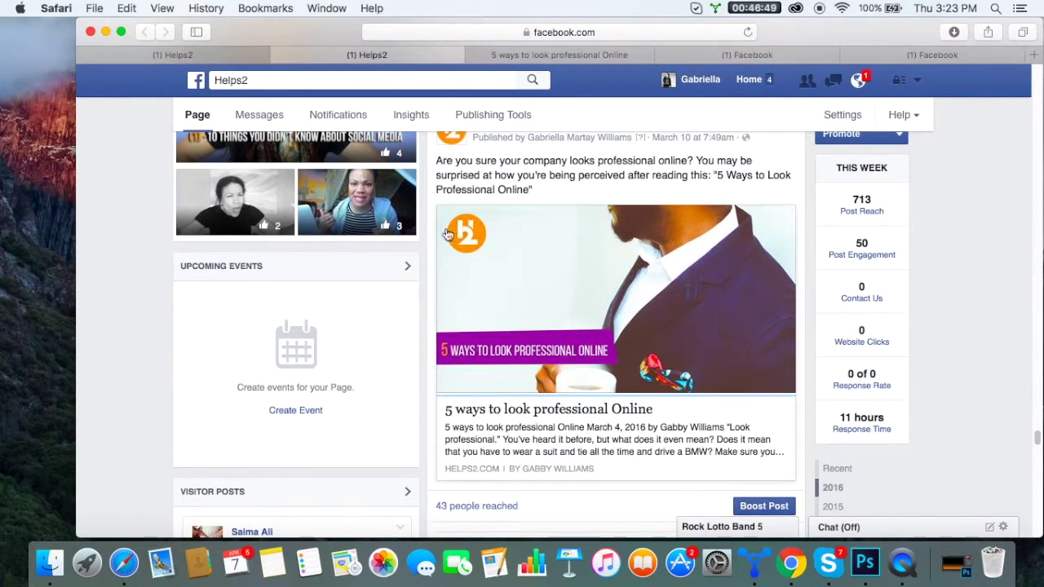
# Publish the teaser link post with the man-in-suit preview and scroll to it in the feed.
pyautogui.click(214, 57)
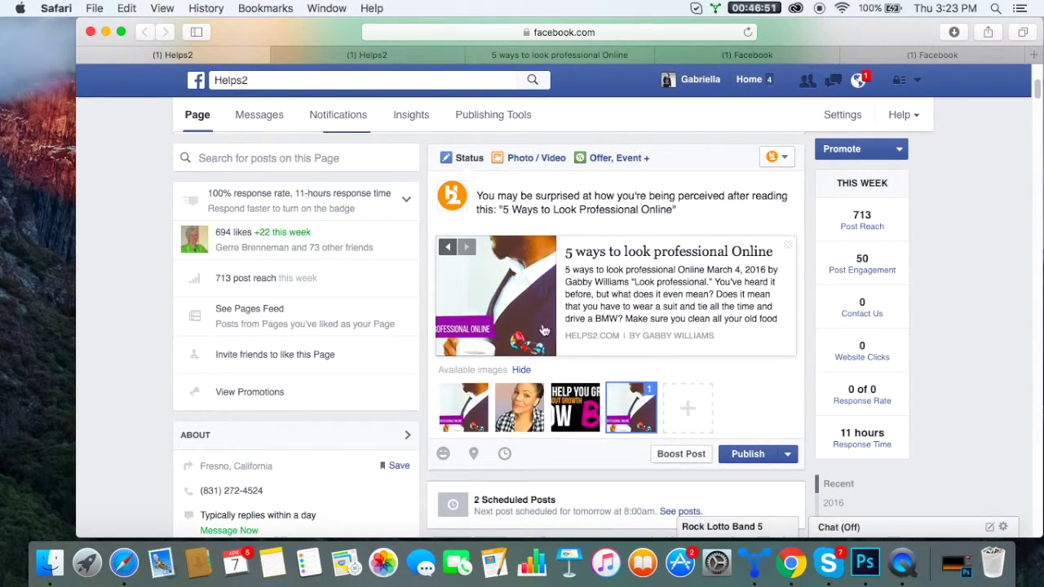
pyautogui.click(747, 454)
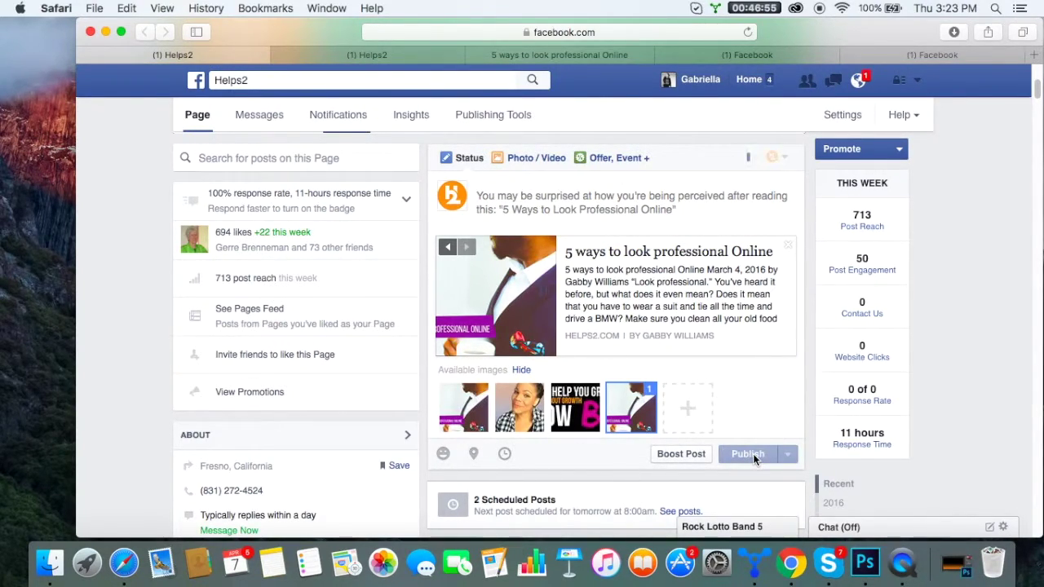
pyautogui.scroll(-5, 752, 461)
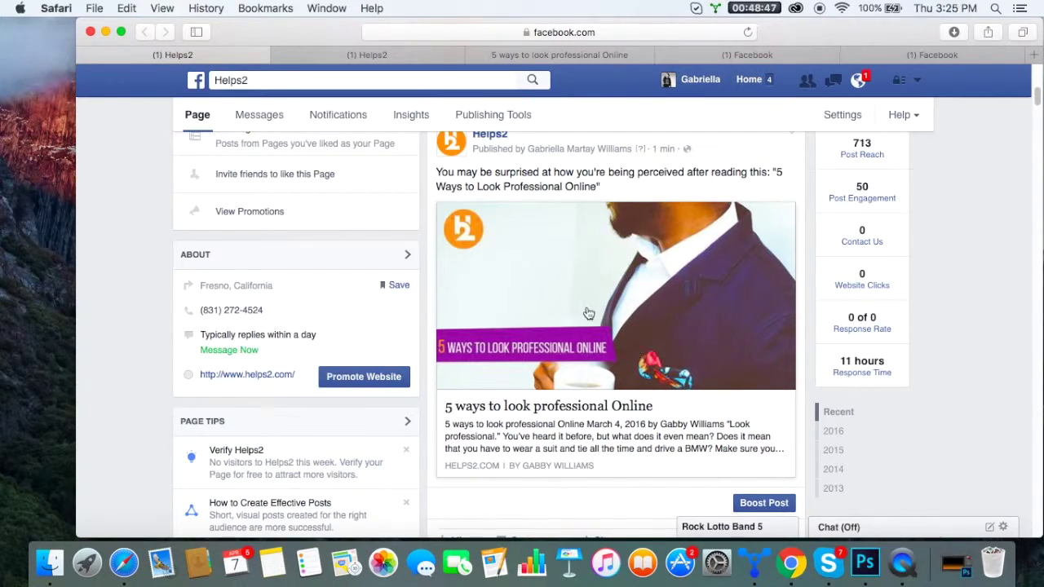
# Scroll to the March 10 '5 ways' post in the second Helps2 tab and start boosting it.
pyautogui.click(362, 59)
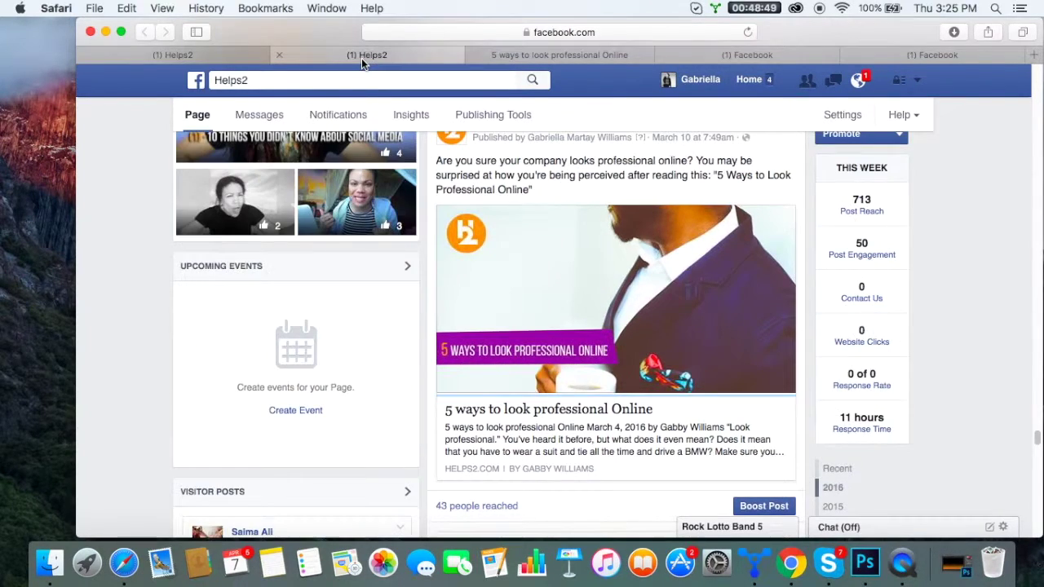
pyautogui.scroll(-3, 489, 432)
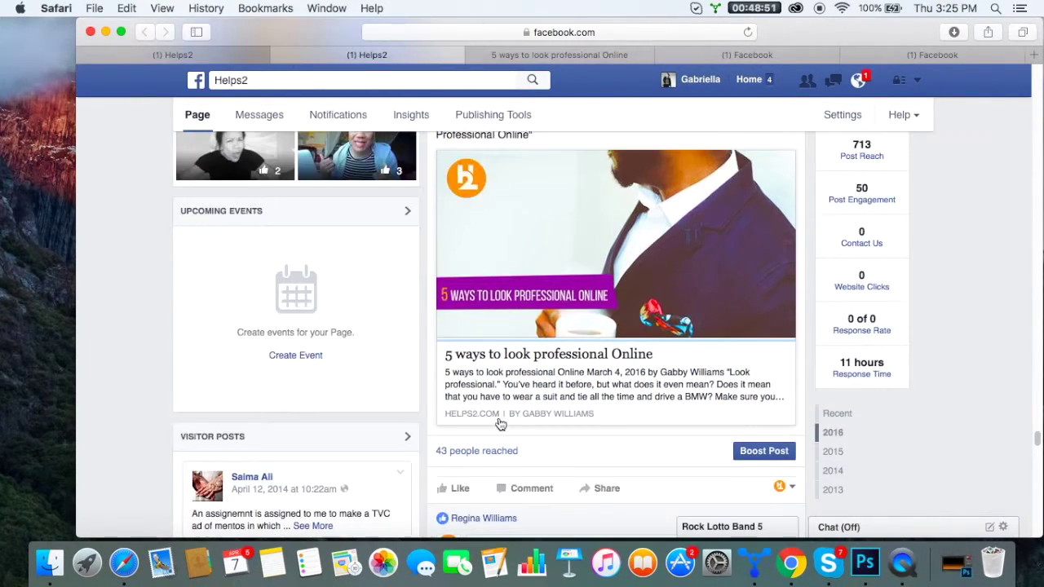
pyautogui.scroll(3, 489, 456)
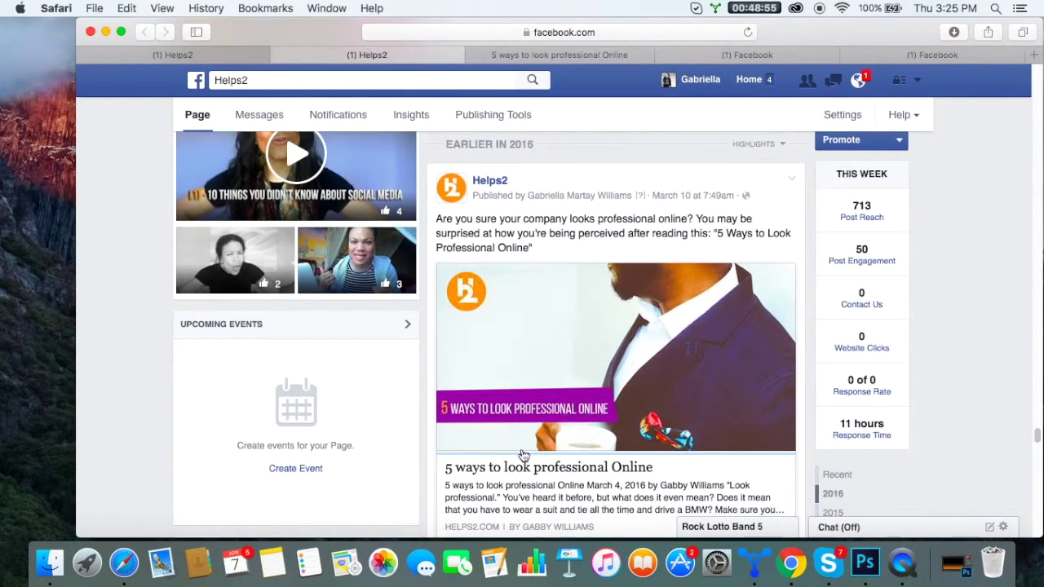
pyautogui.scroll(-1, 523, 455)
pyautogui.scroll(-2, 523, 455)
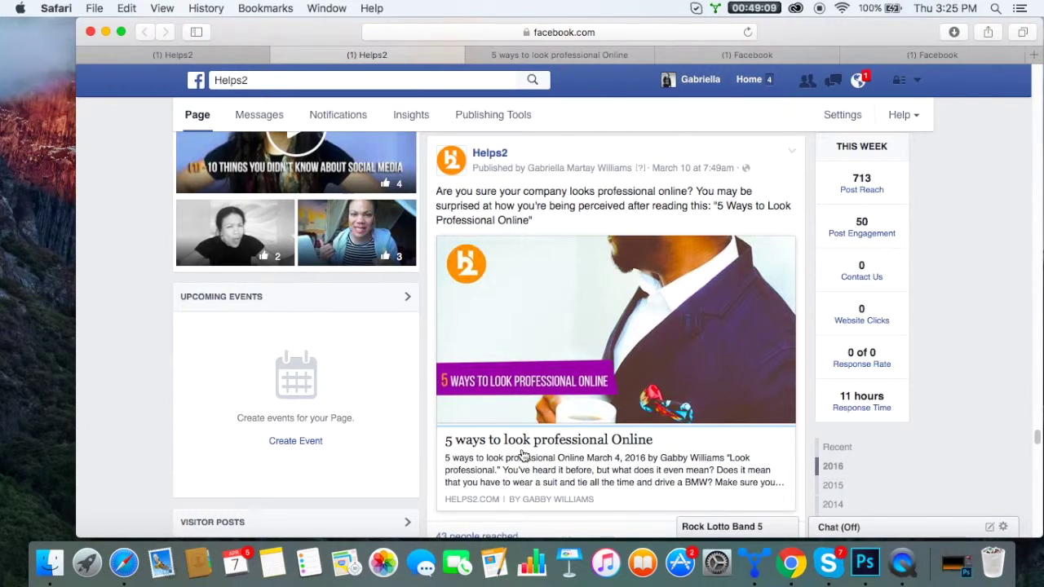
pyautogui.scroll(-1, 528, 454)
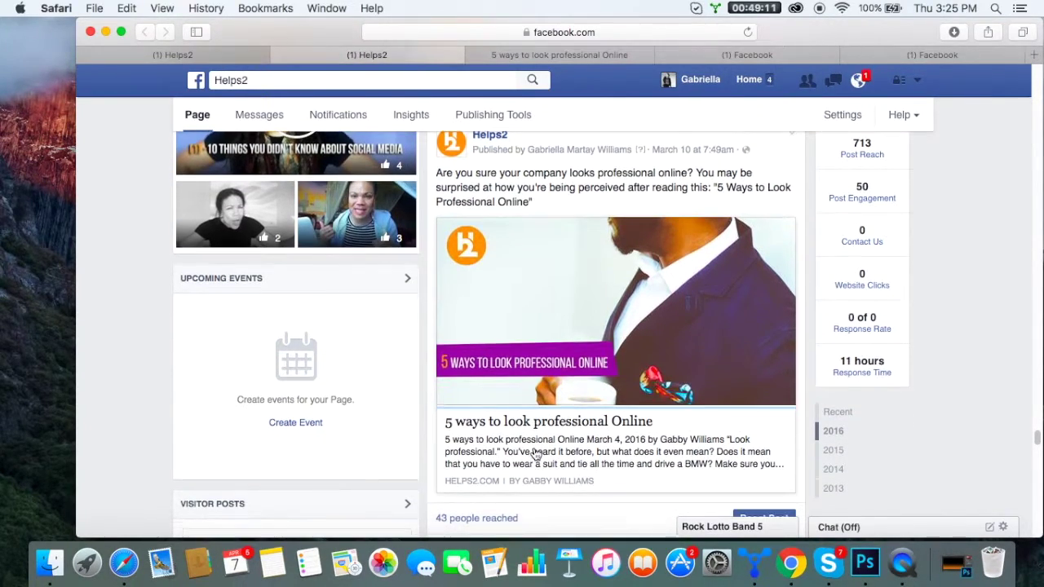
pyautogui.scroll(-2, 534, 454)
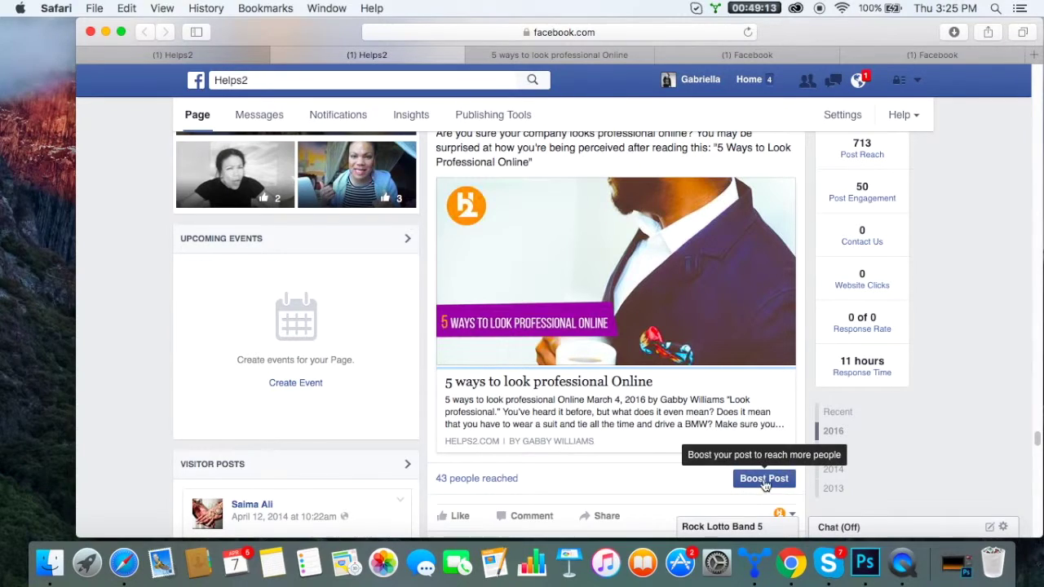
pyautogui.click(764, 481)
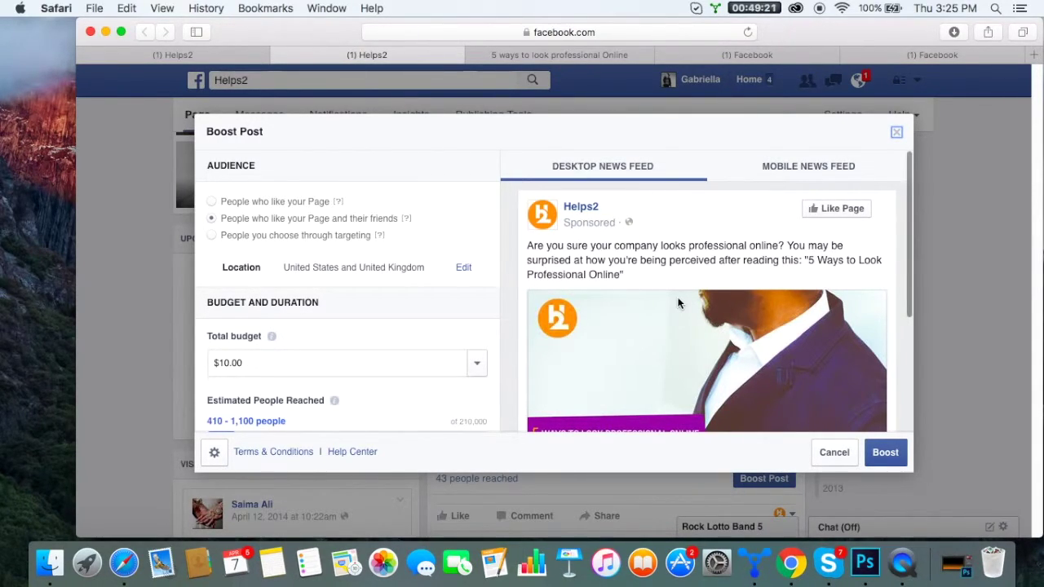
# Review the Boost Post settings, keeping the $10.00 total budget and US/UK Page-fans audience.
pyautogui.scroll(-2, 677, 303)
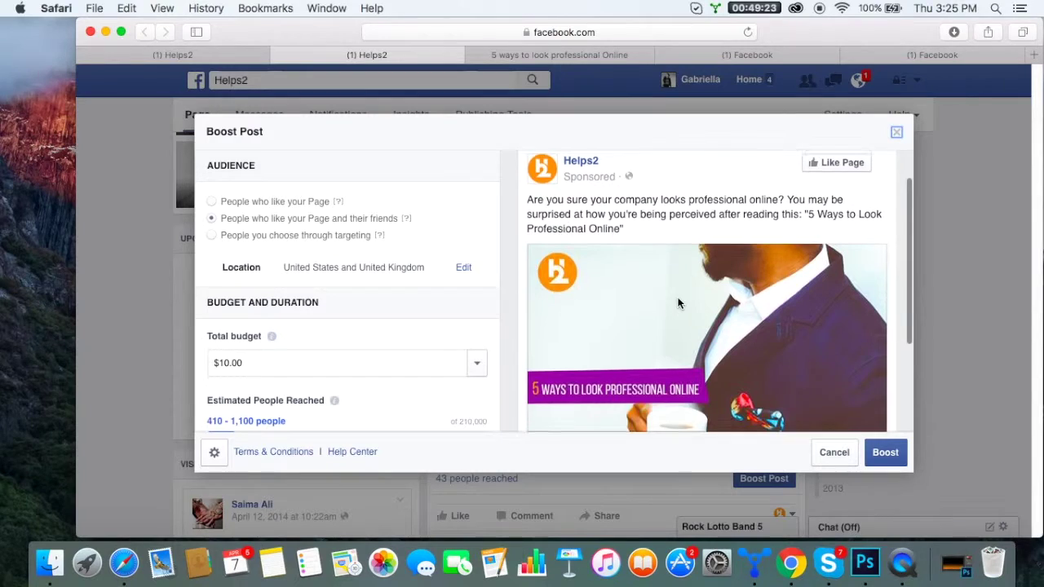
pyautogui.scroll(2, 622, 176)
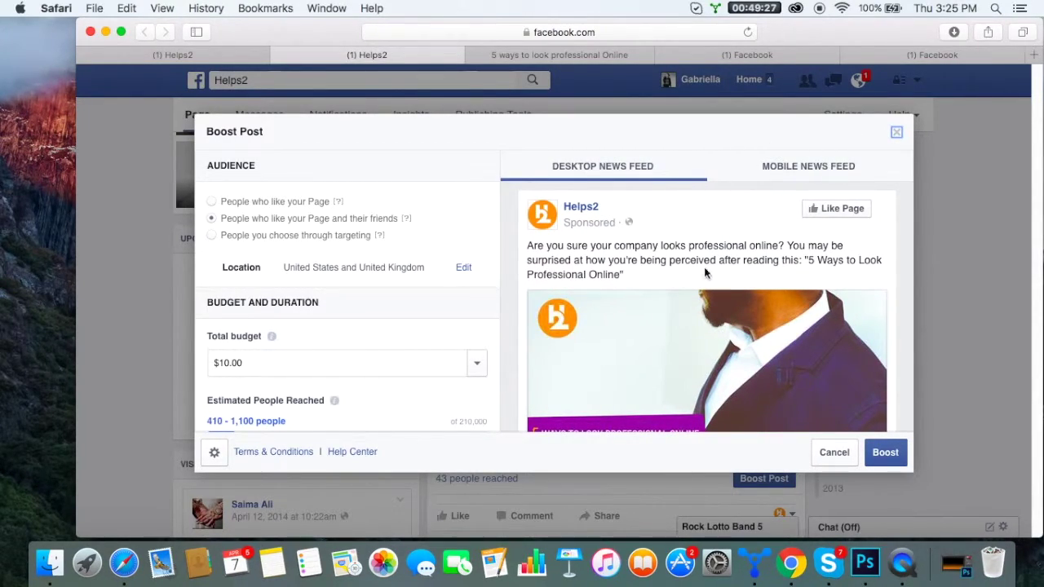
pyautogui.scroll(-2, 665, 260)
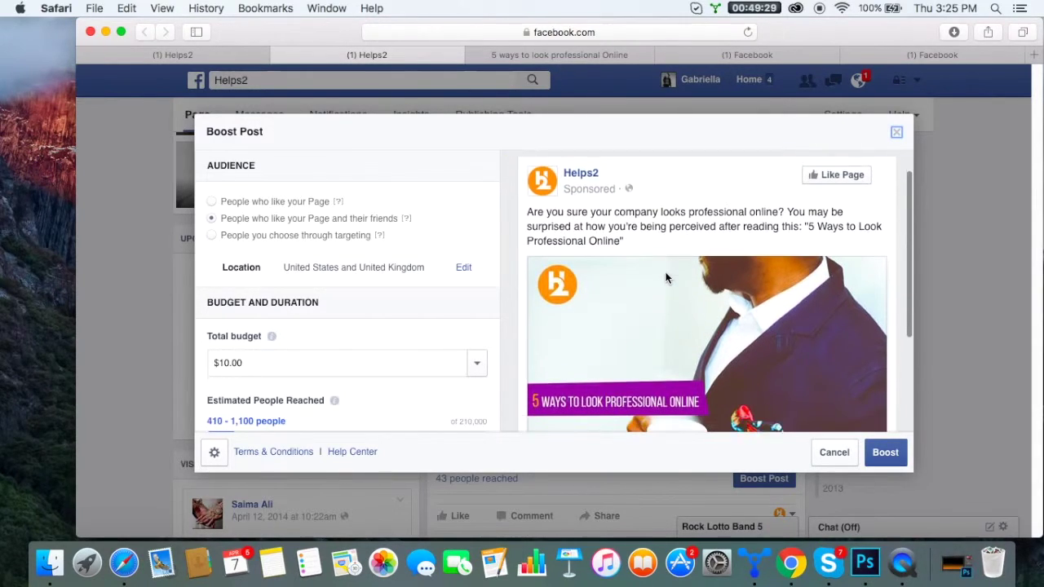
pyautogui.scroll(-4, 666, 278)
pyautogui.scroll(3, 665, 278)
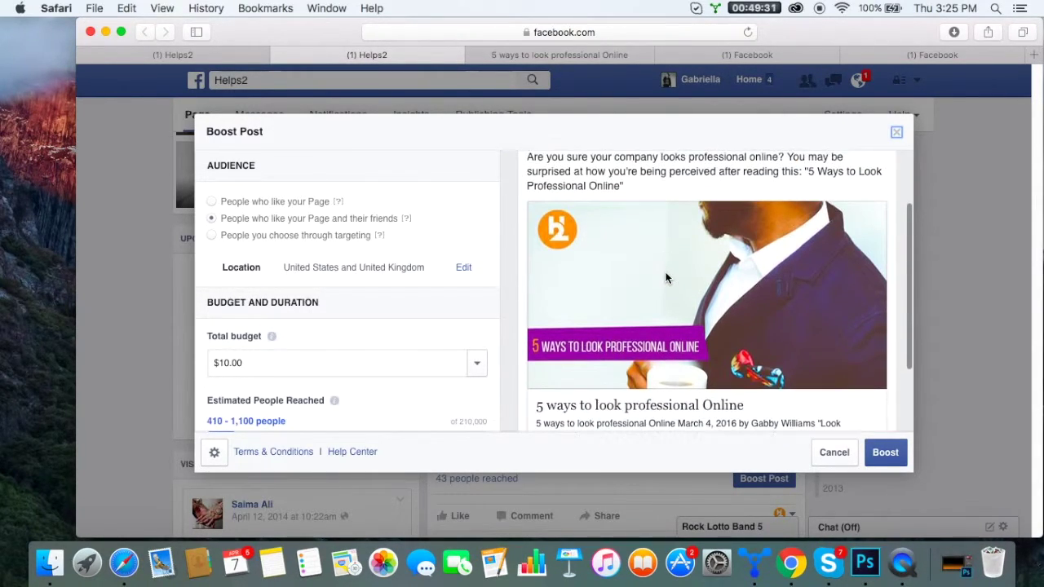
pyautogui.scroll(2, 665, 278)
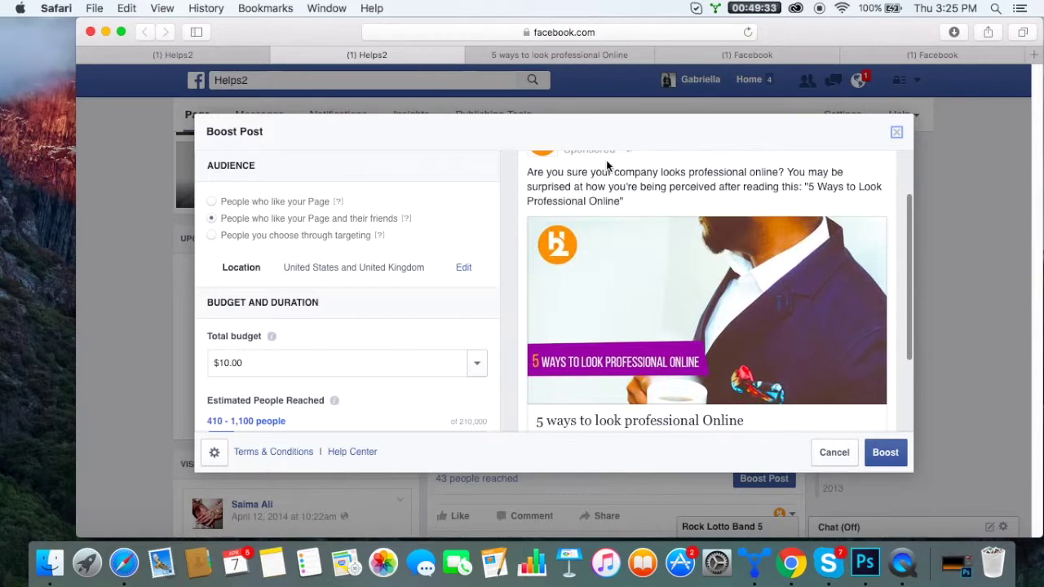
pyautogui.scroll(1, 593, 197)
pyautogui.scroll(1, 593, 197)
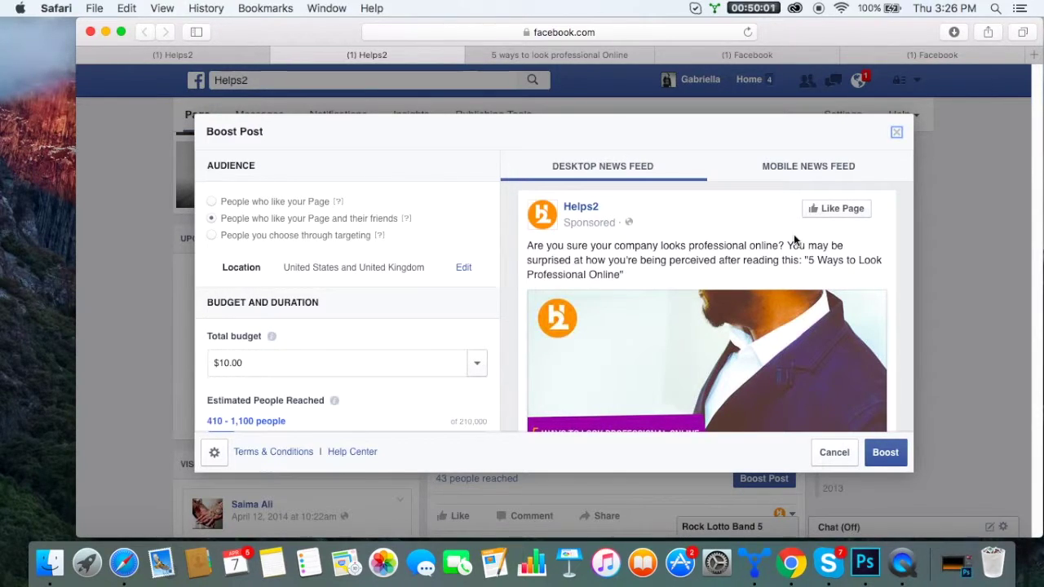
# Check the boosted post's mobile preview.
pyautogui.click(796, 171)
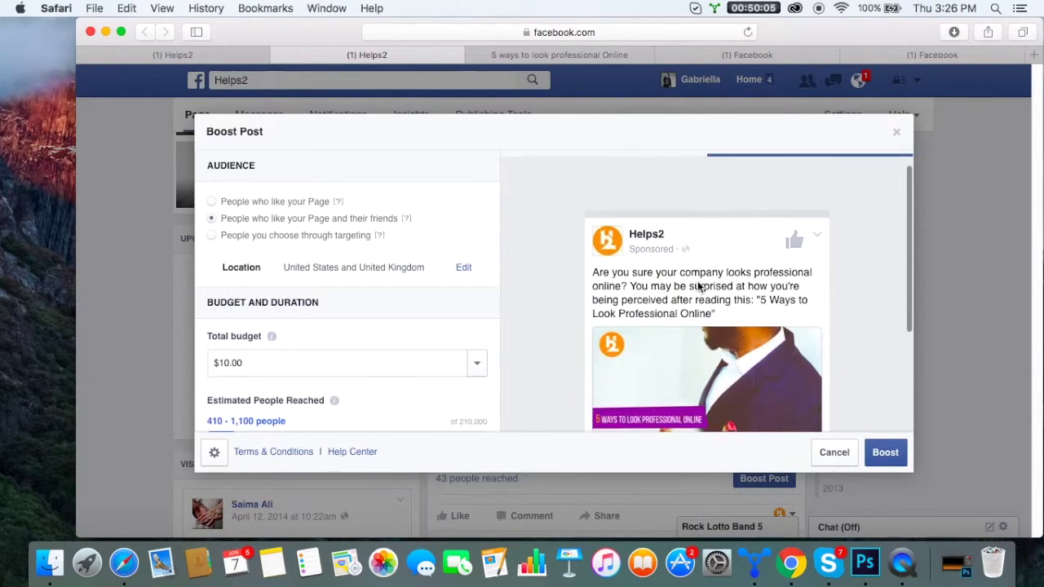
pyautogui.scroll(-5, 697, 281)
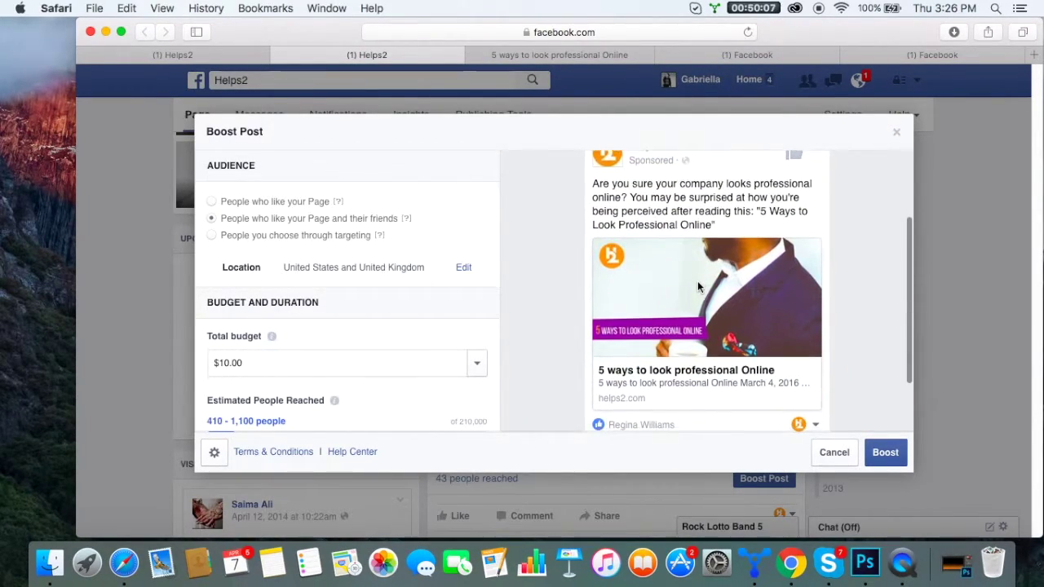
pyautogui.scroll(3, 697, 280)
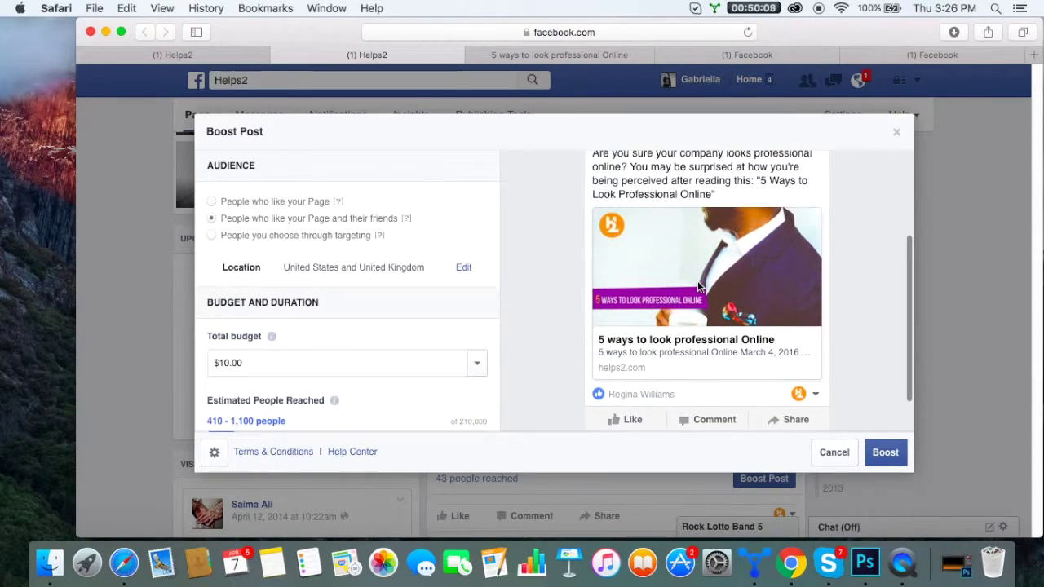
pyautogui.scroll(2, 697, 285)
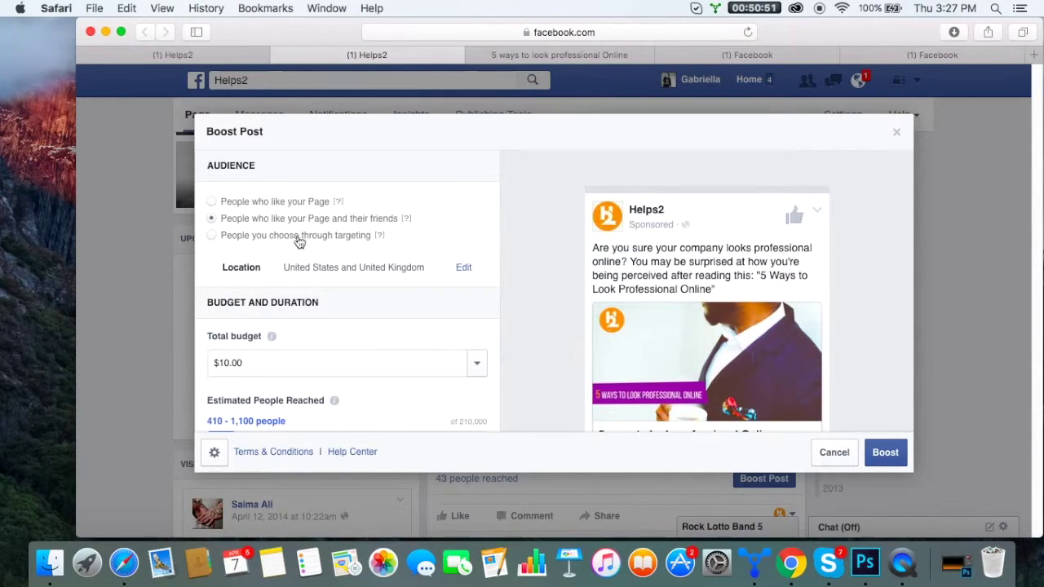
# Target people chosen through targeting, browse the saved audiences and keep 'Small Business Help - 1'.
pyautogui.click(219, 235)
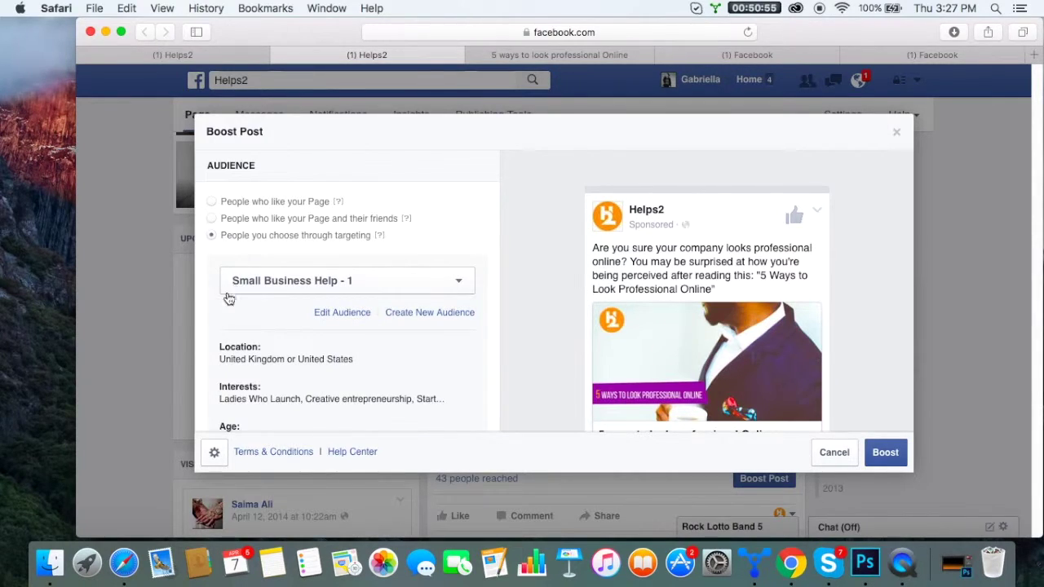
pyautogui.click(438, 289)
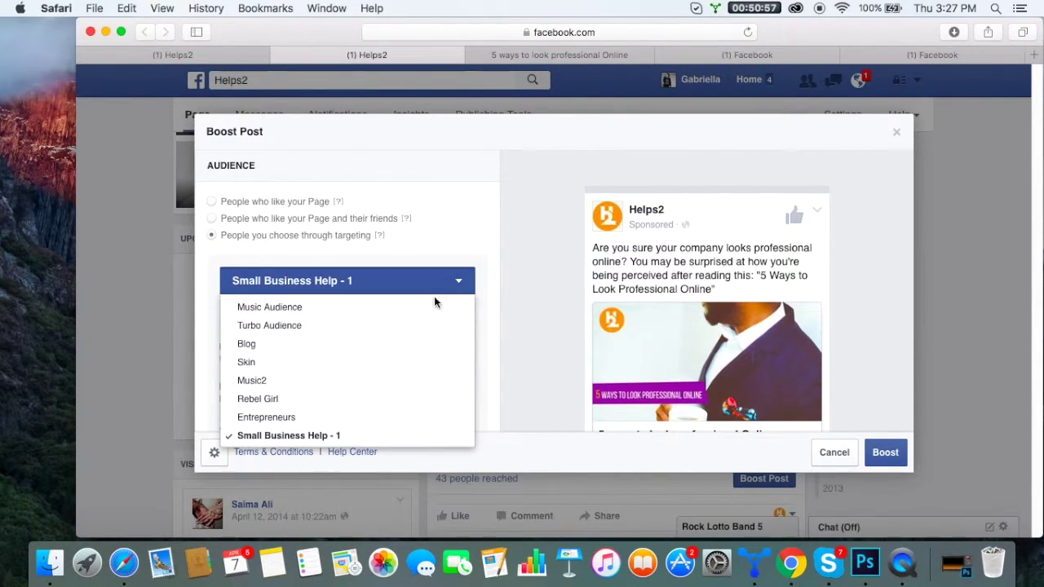
pyautogui.scroll(-1, 421, 324)
pyautogui.scroll(1, 421, 324)
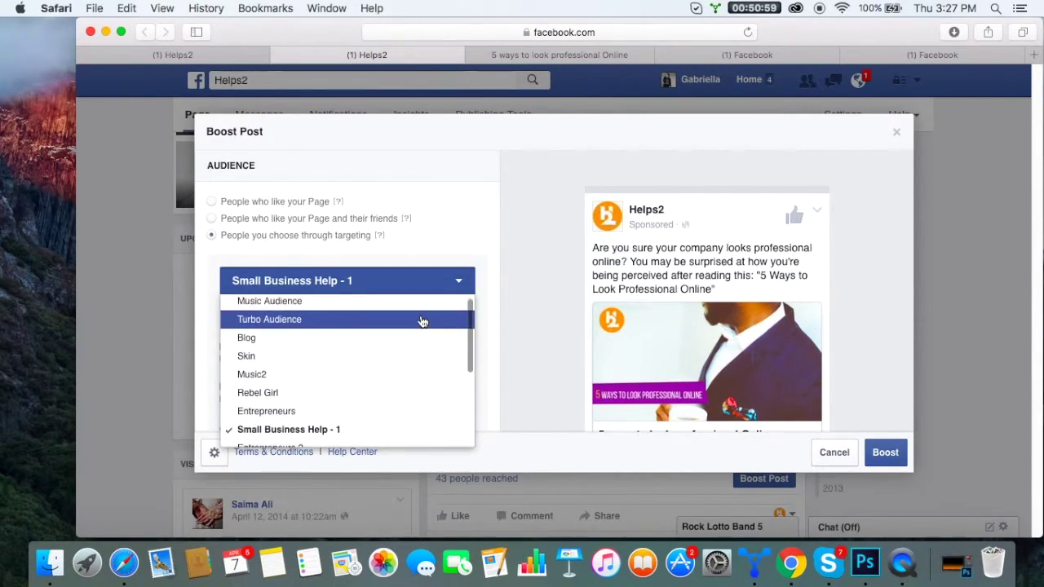
pyautogui.scroll(-2, 422, 326)
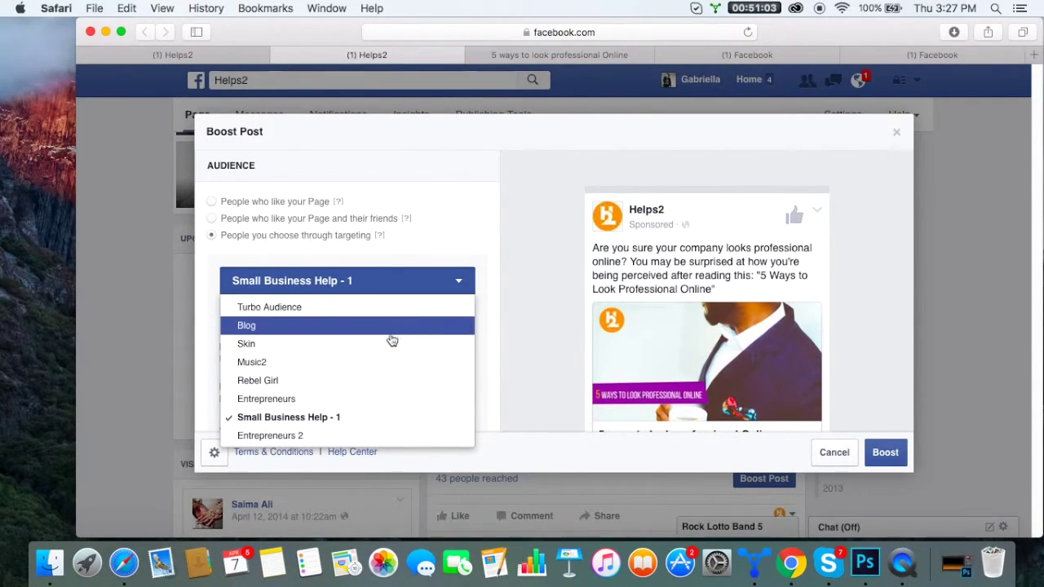
pyautogui.scroll(-1, 380, 347)
pyautogui.scroll(-5, 380, 347)
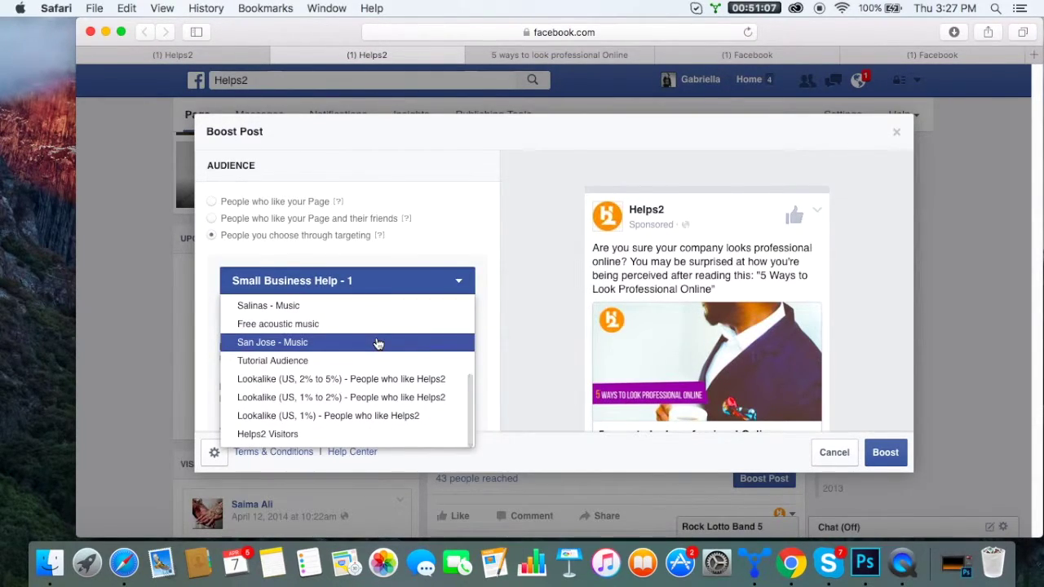
pyautogui.scroll(4, 380, 340)
pyautogui.click(467, 223)
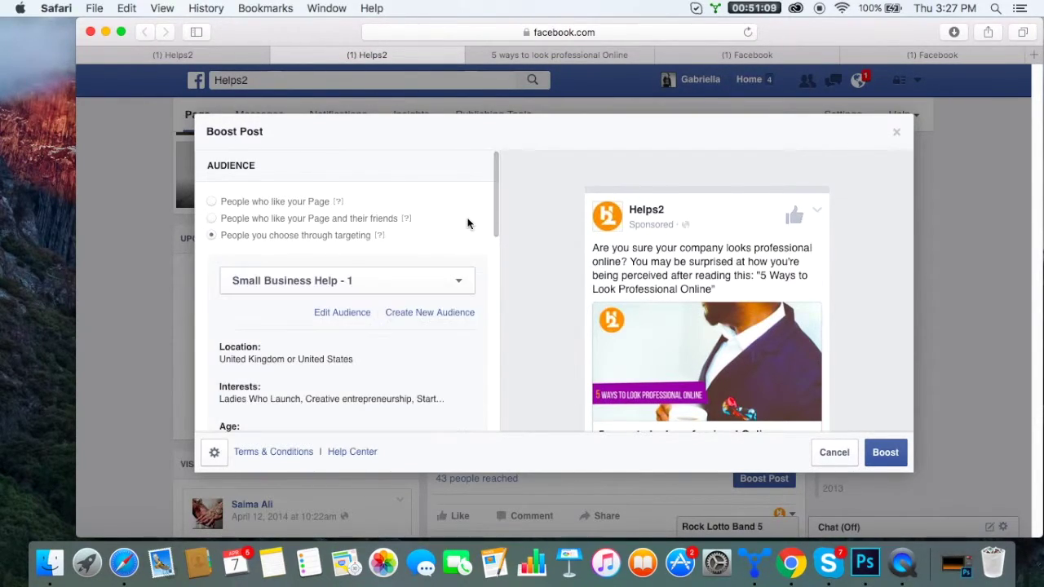
# Start a new audience named 'Tutorial Audience', keeping the location type as Countries.
pyautogui.click(436, 320)
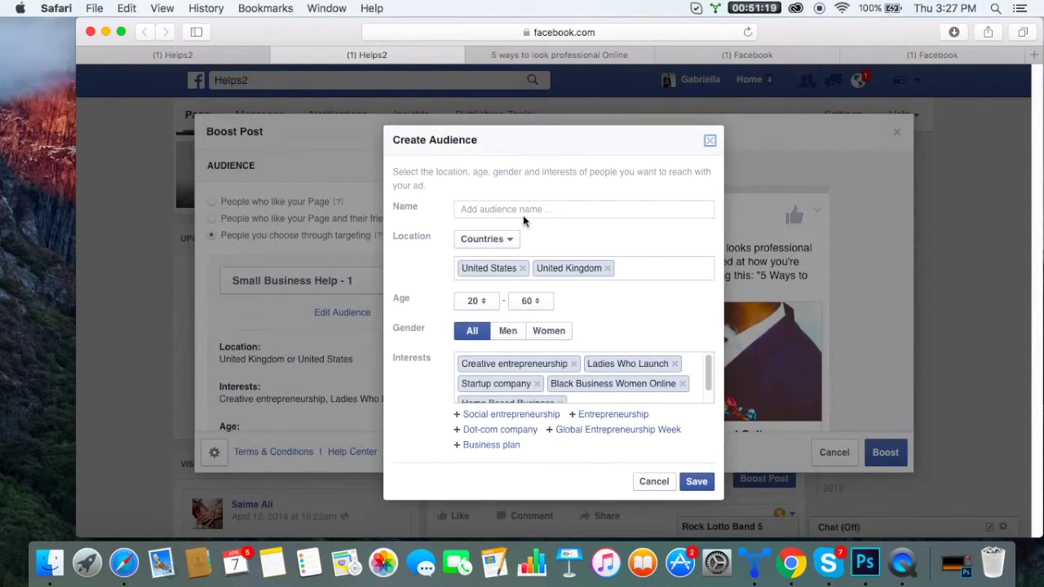
pyautogui.click(522, 214)
pyautogui.press('BackSpace')
pyautogui.write('orial Audience')
pyautogui.click(513, 245)
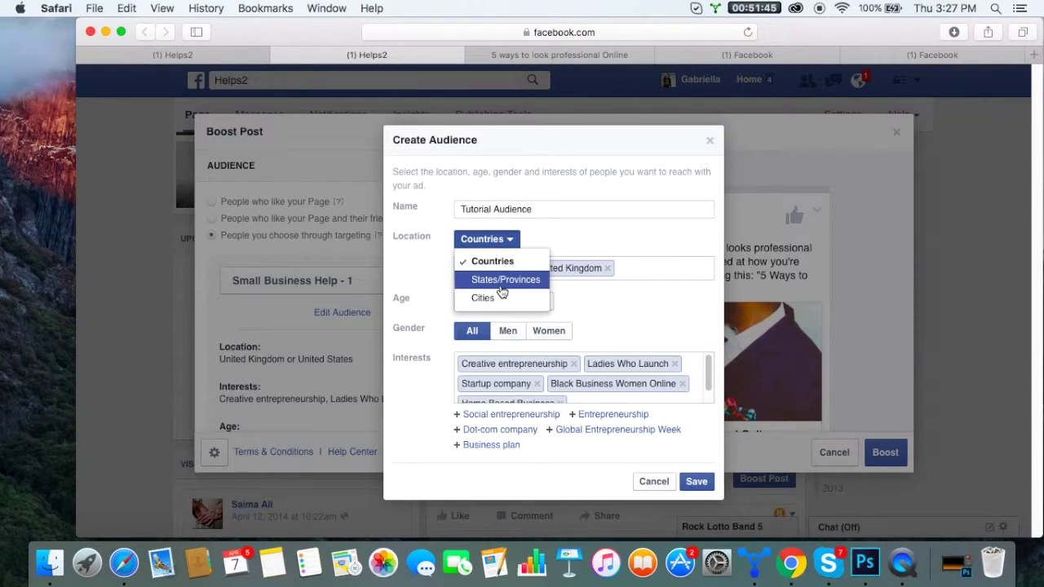
pyautogui.click(622, 235)
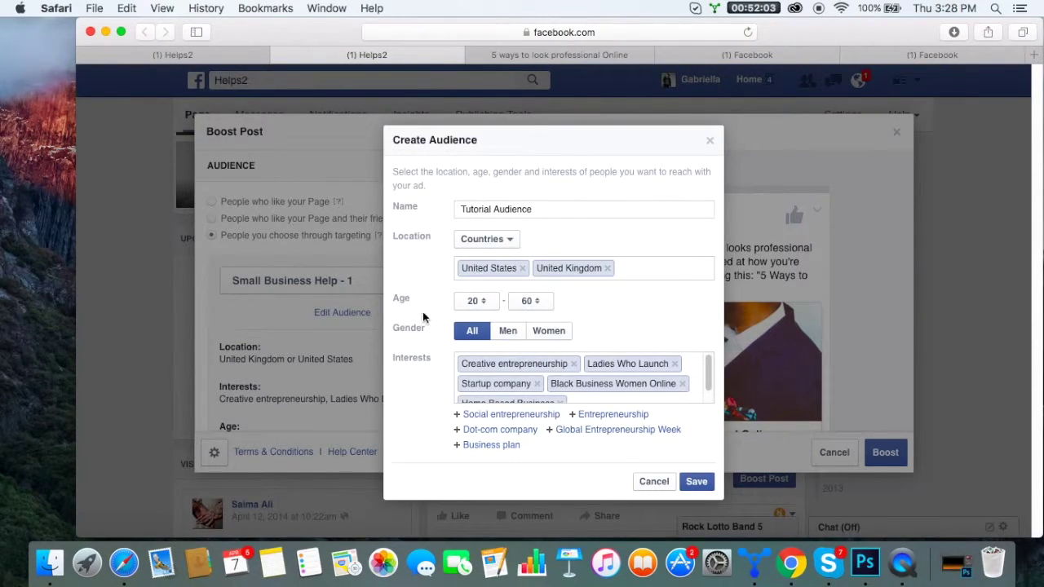
# Remove the Creative entrepreneurship, Ladies Who Launch, Startup company, Black Business Women Online and Home Based Business interests.
pyautogui.scroll(-2, 567, 383)
pyautogui.scroll(2, 568, 383)
pyautogui.click(575, 366)
pyautogui.click(547, 361)
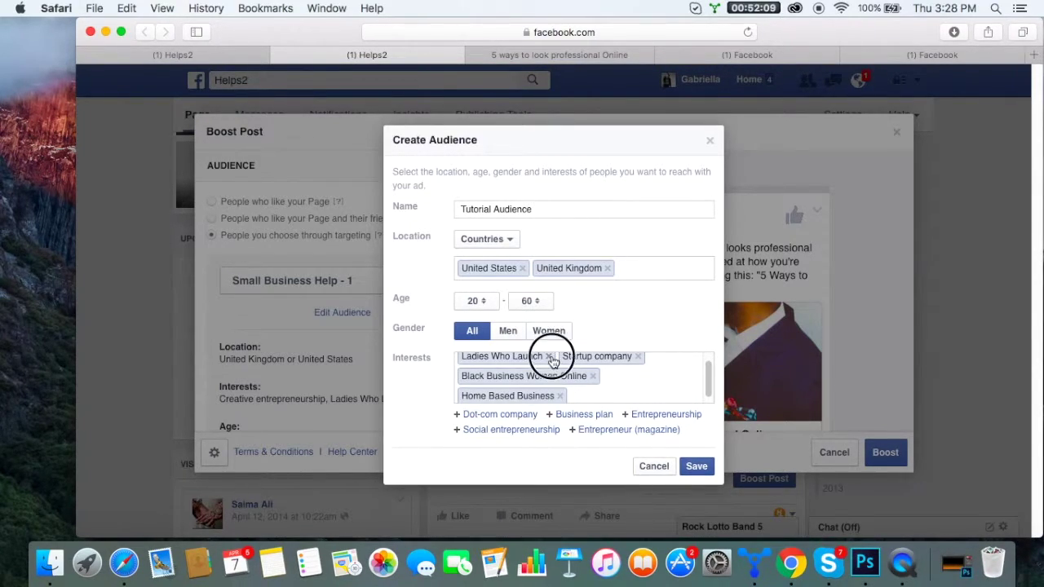
pyautogui.click(536, 363)
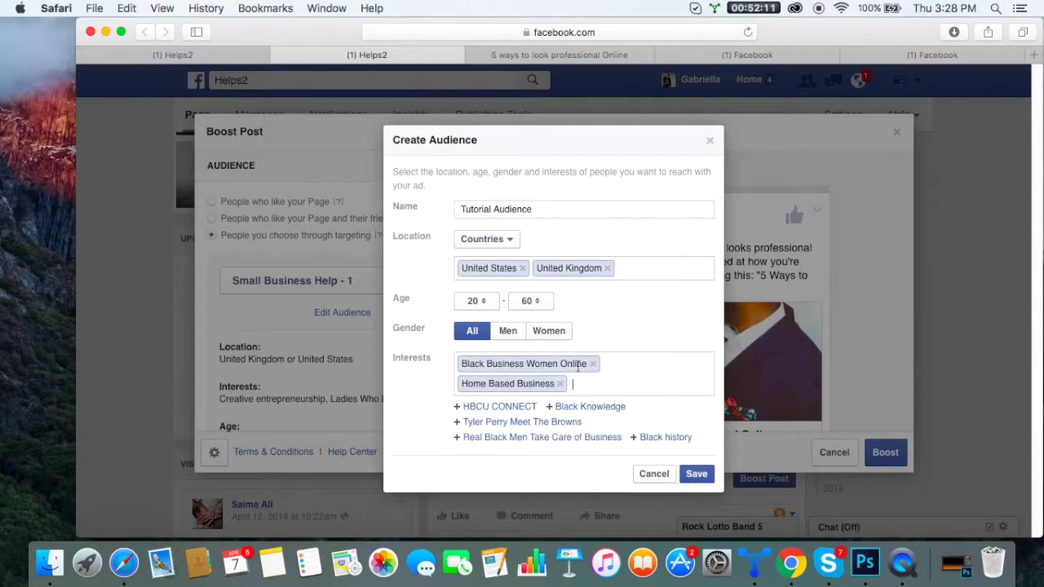
pyautogui.click(593, 365)
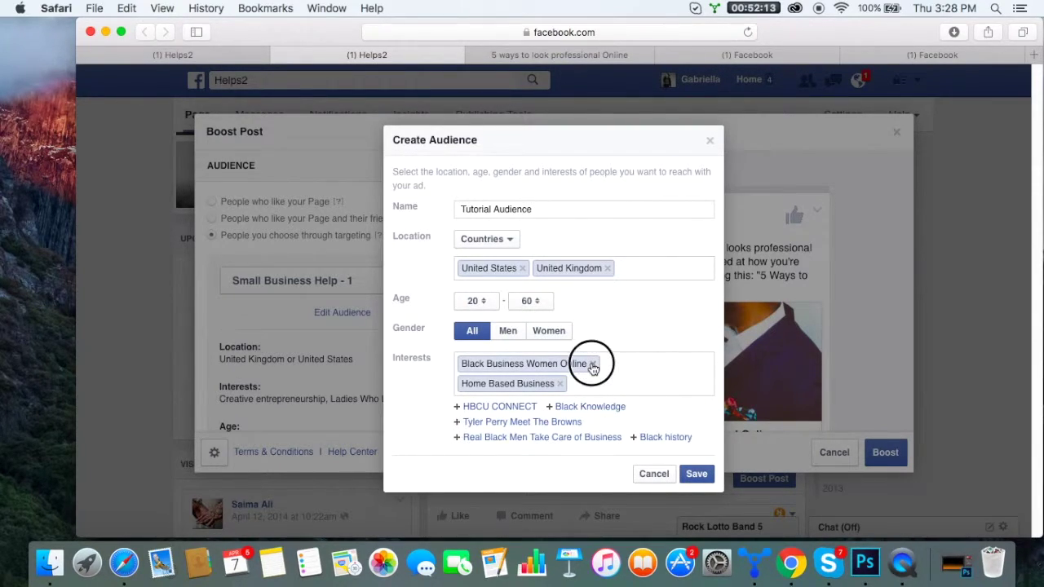
pyautogui.click(561, 365)
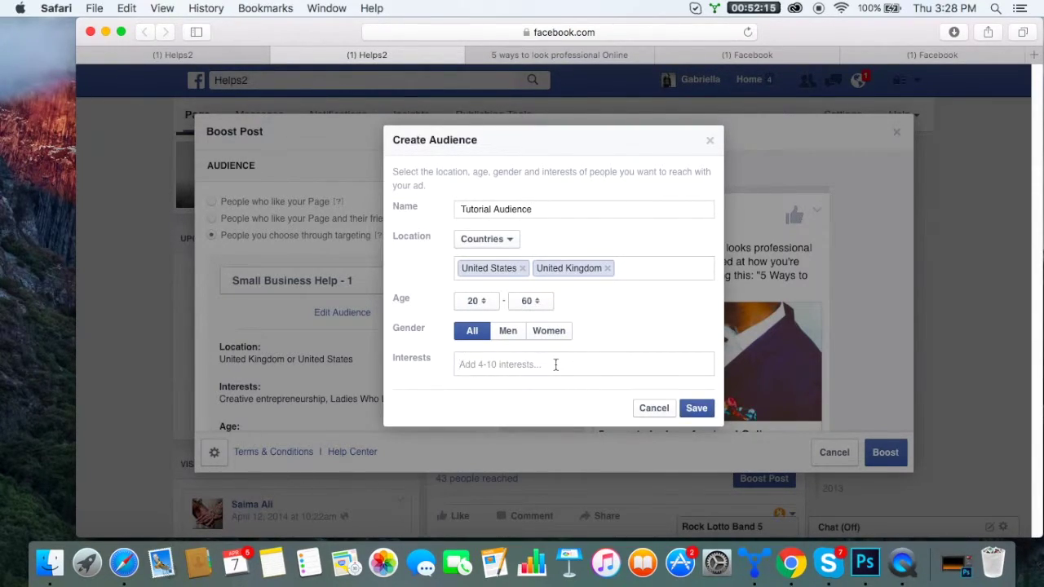
# Add Entrepreneurship, Marie Forleo, Tony Robbins, Dale Carnegie and John C. Maxwell interests, then save the audience.
pyautogui.write('Entr')
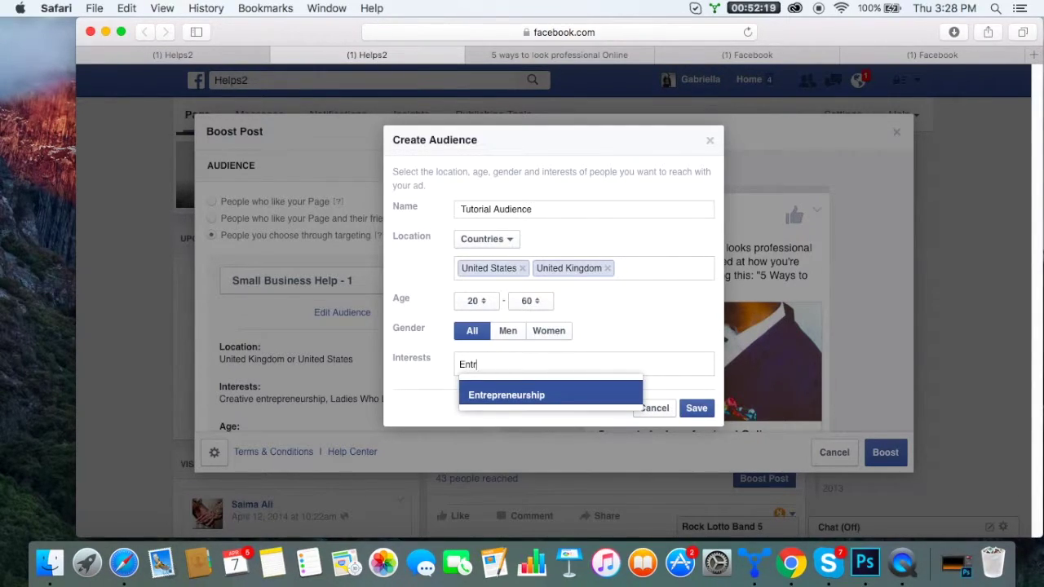
pyautogui.click(571, 397)
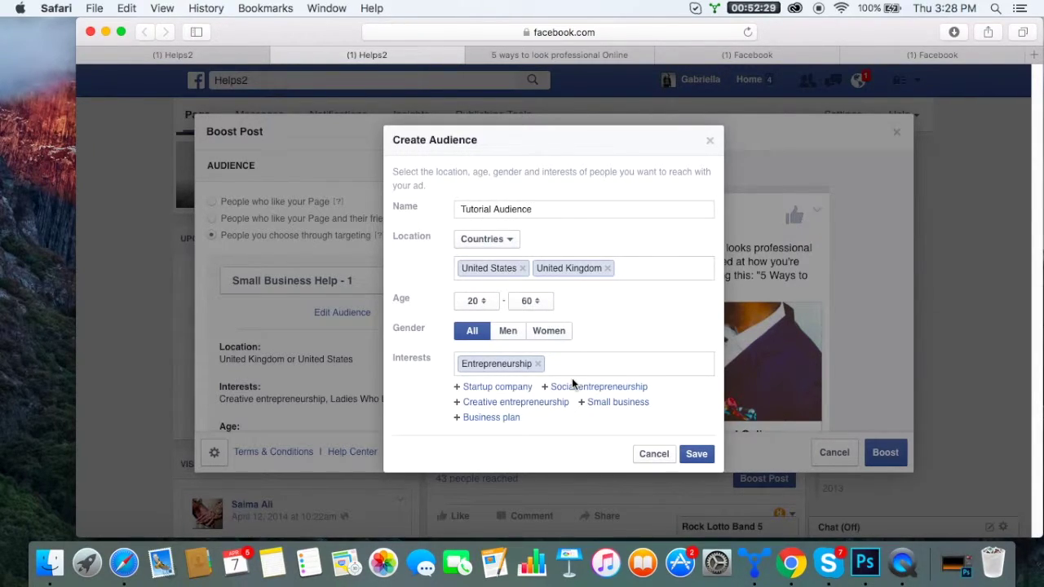
pyautogui.write('mar')
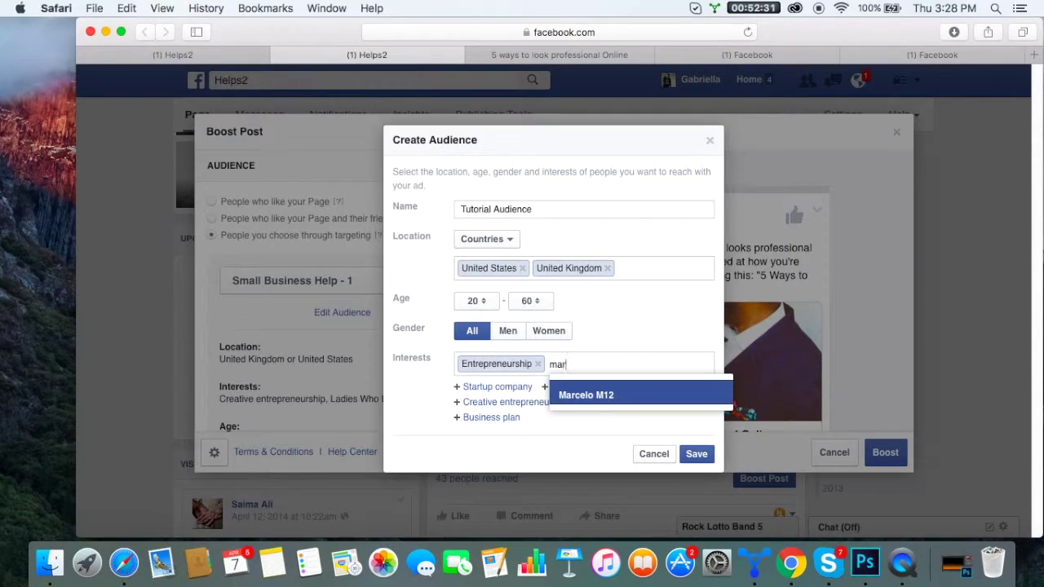
pyautogui.write('ie for')
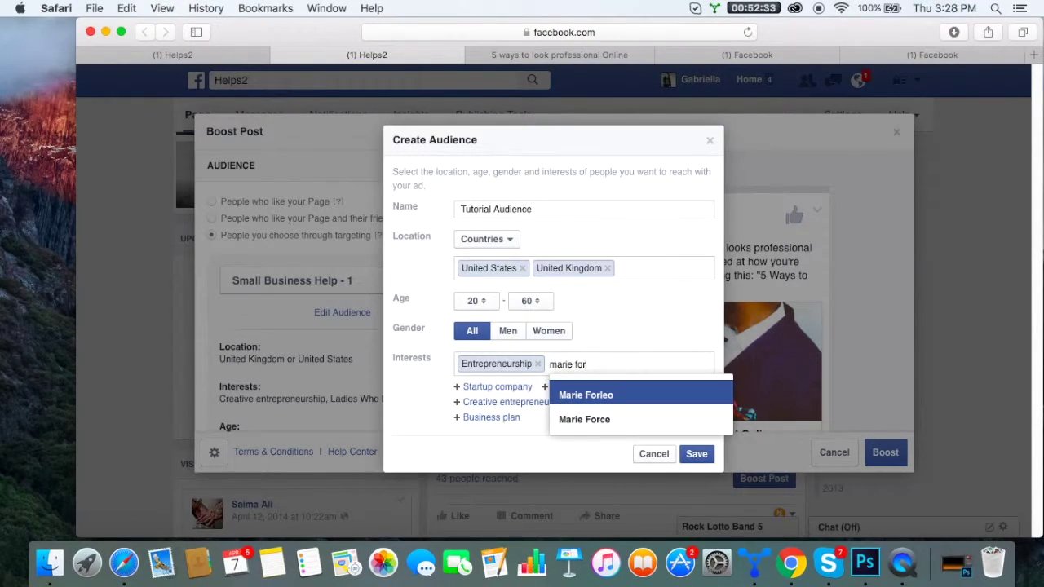
pyautogui.click(608, 393)
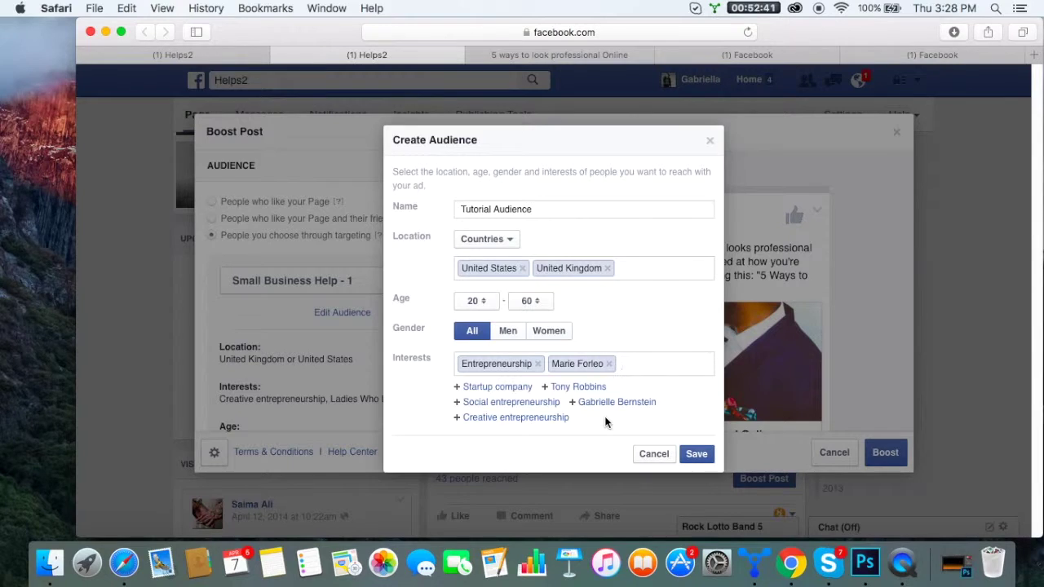
pyautogui.click(580, 388)
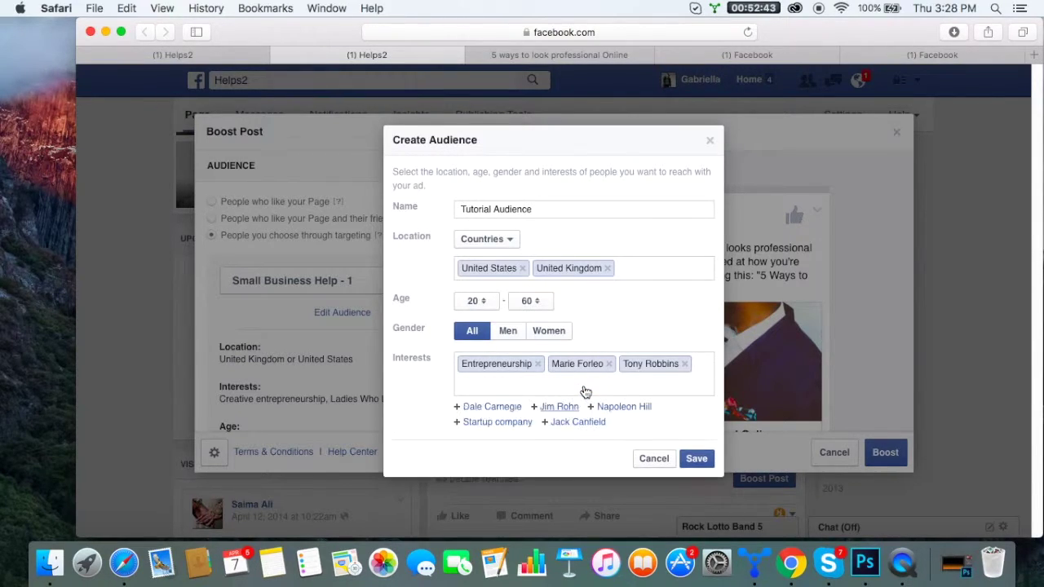
pyautogui.click(507, 407)
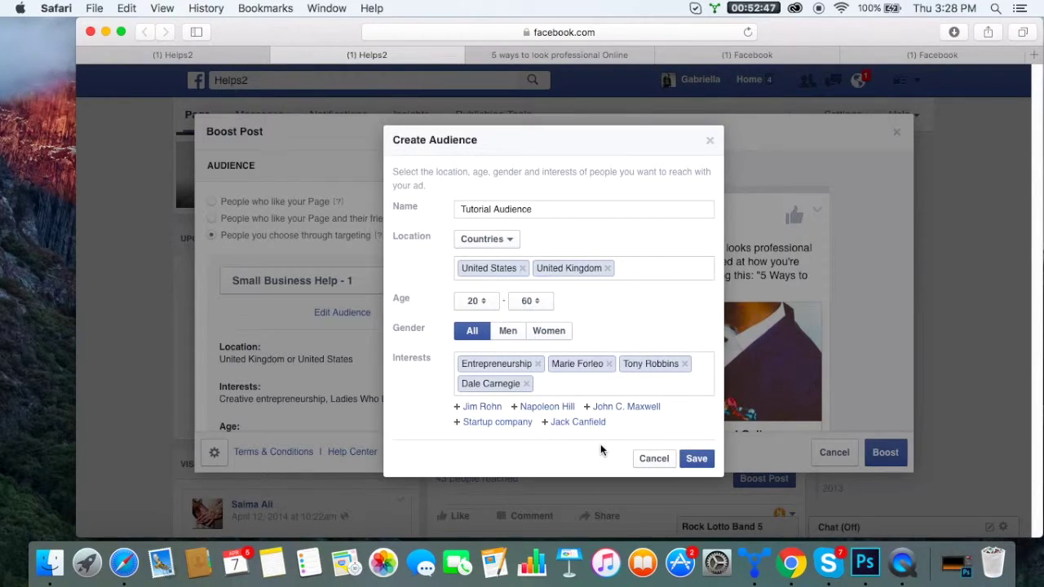
pyautogui.click(633, 414)
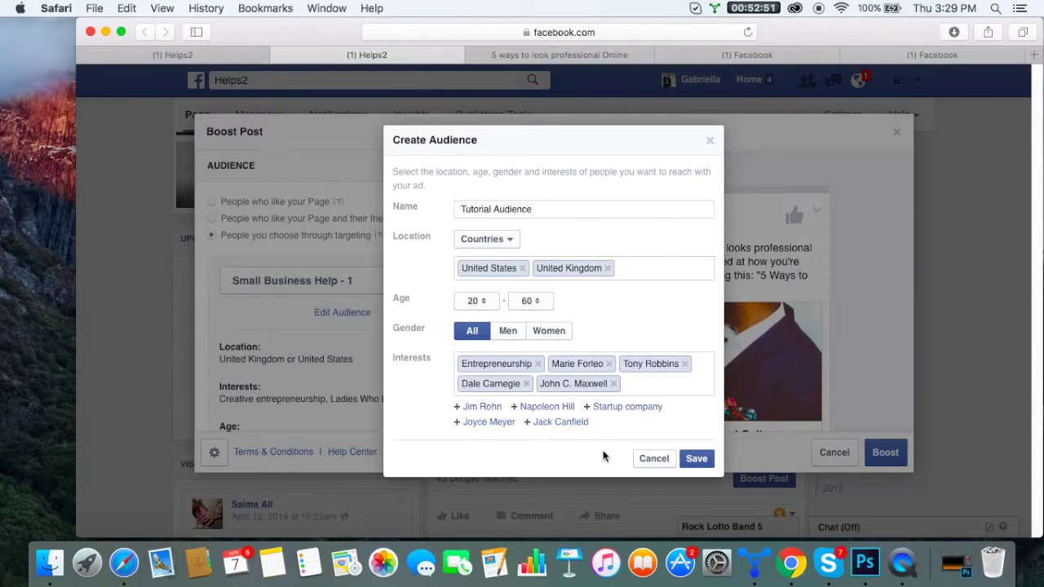
pyautogui.click(695, 458)
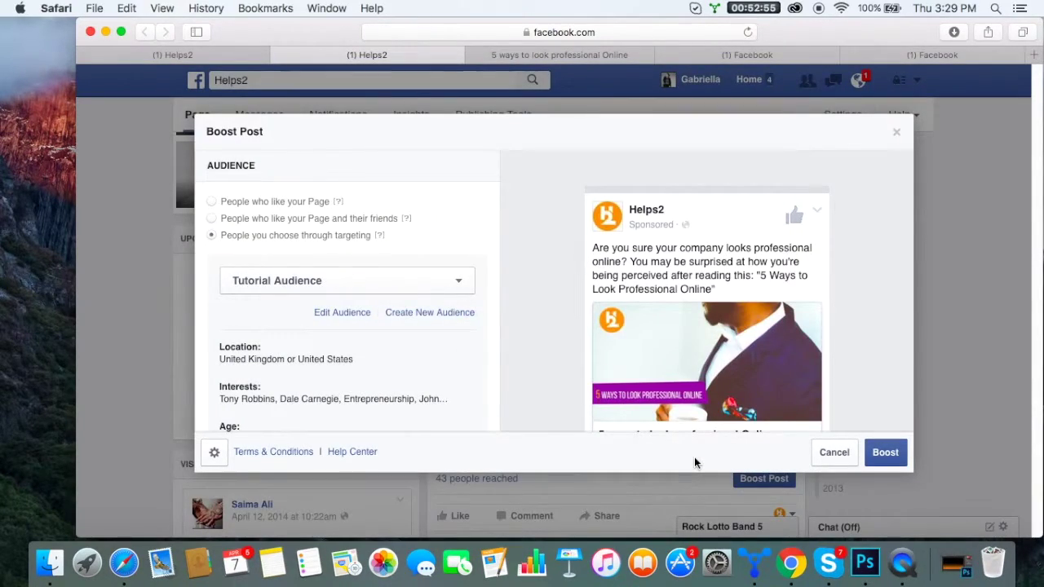
pyautogui.scroll(-6, 332, 317)
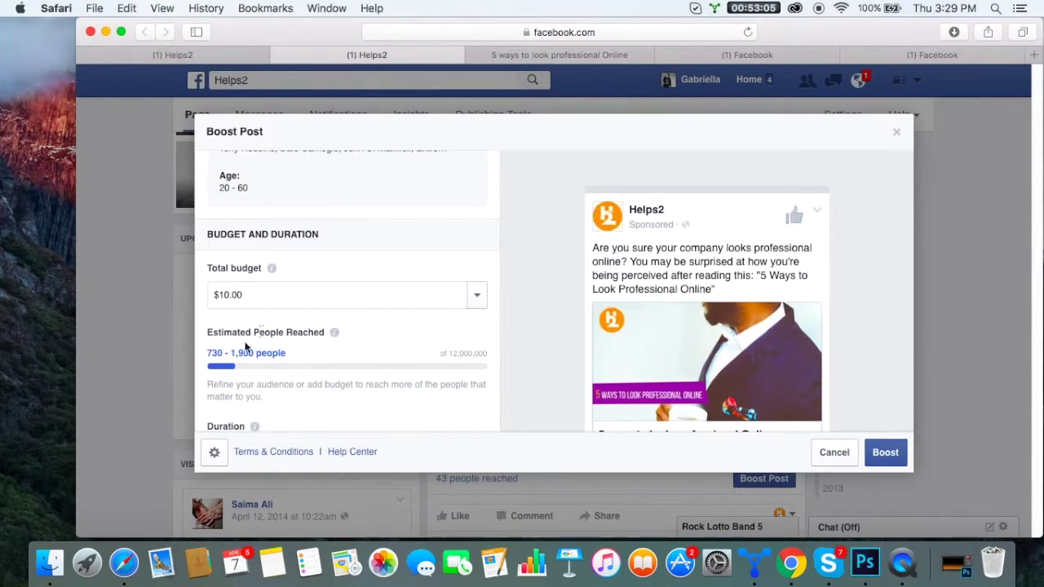
pyautogui.scroll(1, 285, 289)
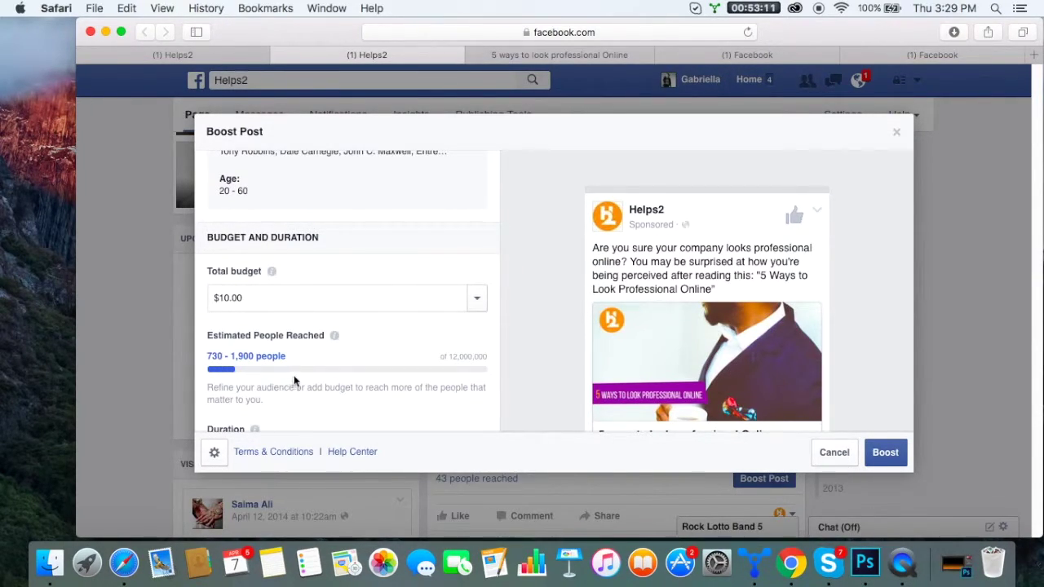
pyautogui.scroll(3, 350, 318)
pyautogui.scroll(5, 350, 322)
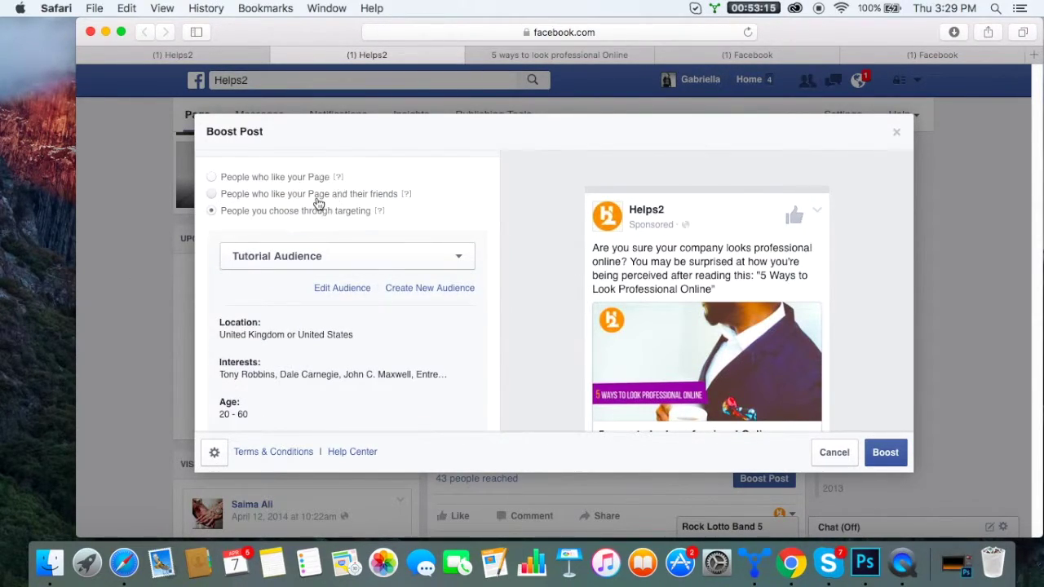
pyautogui.click(316, 200)
pyautogui.scroll(-5, 292, 245)
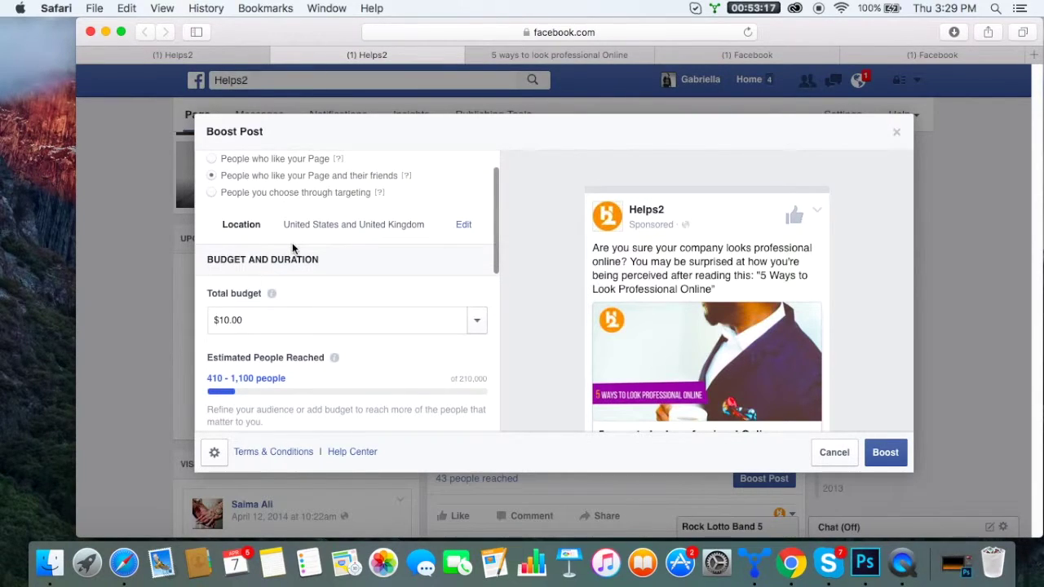
pyautogui.scroll(1, 292, 249)
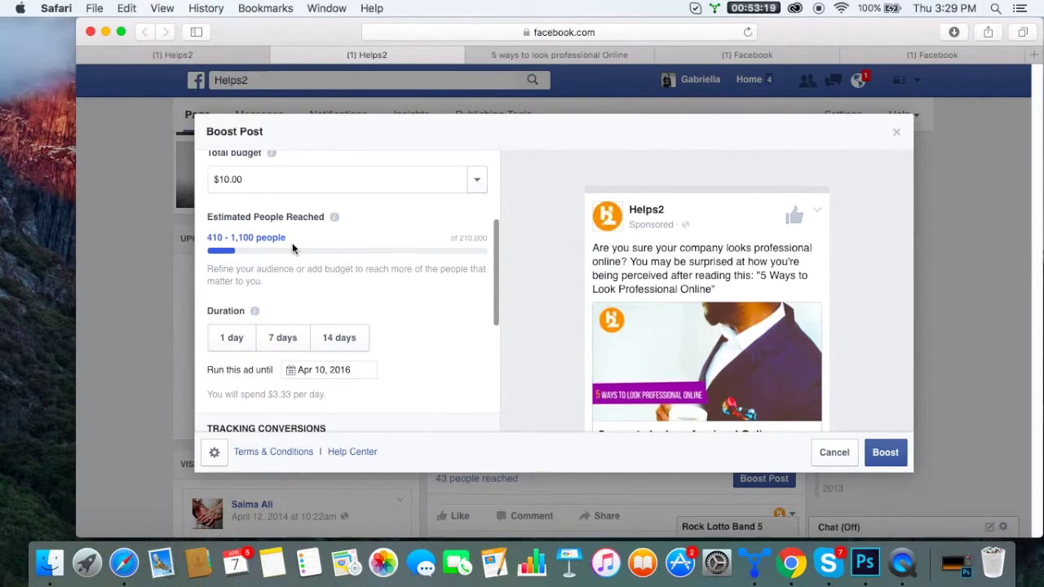
pyautogui.scroll(2, 291, 248)
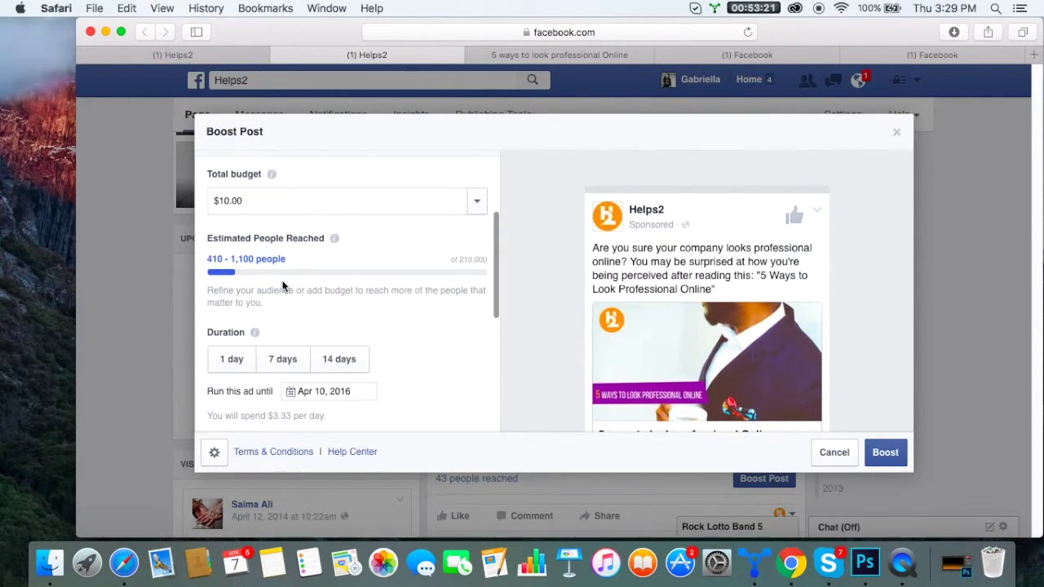
pyautogui.scroll(5, 285, 282)
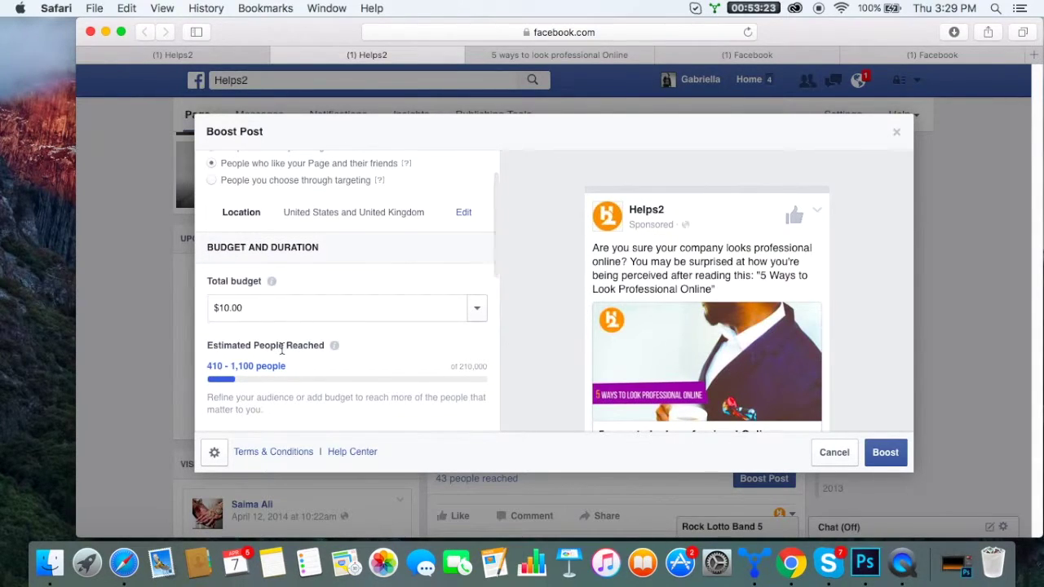
pyautogui.scroll(2, 285, 347)
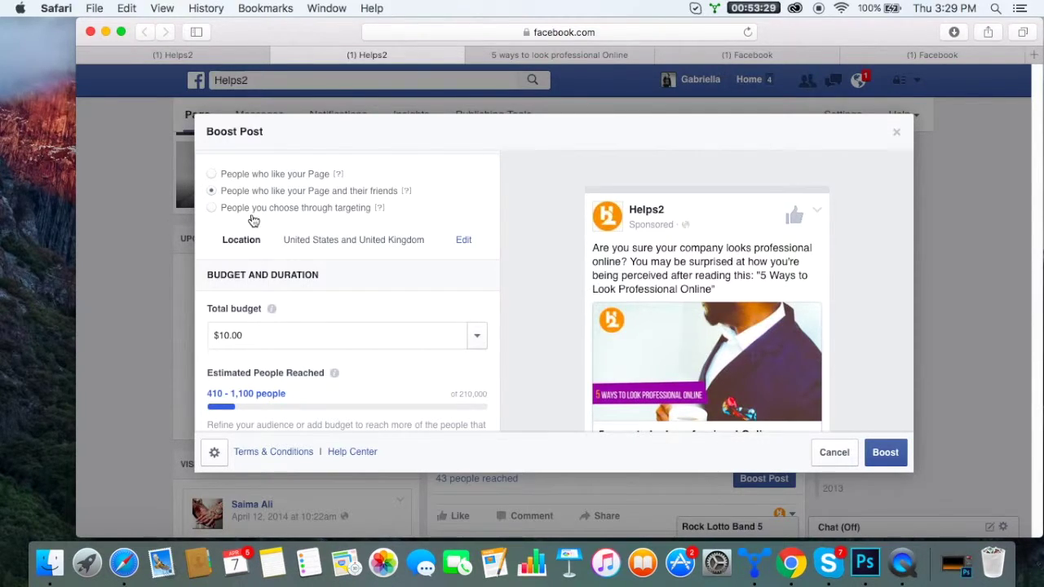
pyautogui.click(218, 209)
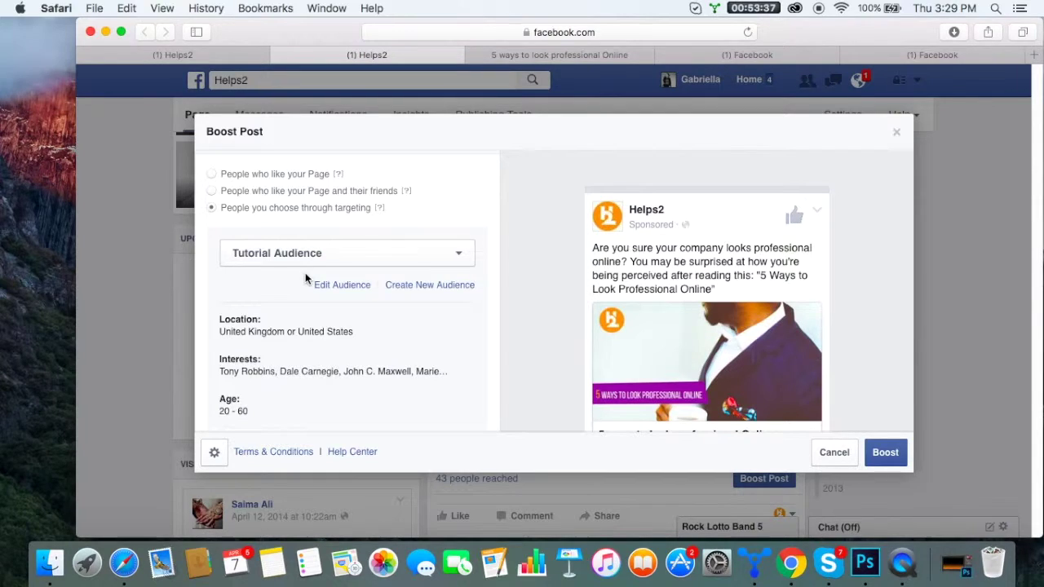
pyautogui.scroll(-3, 312, 327)
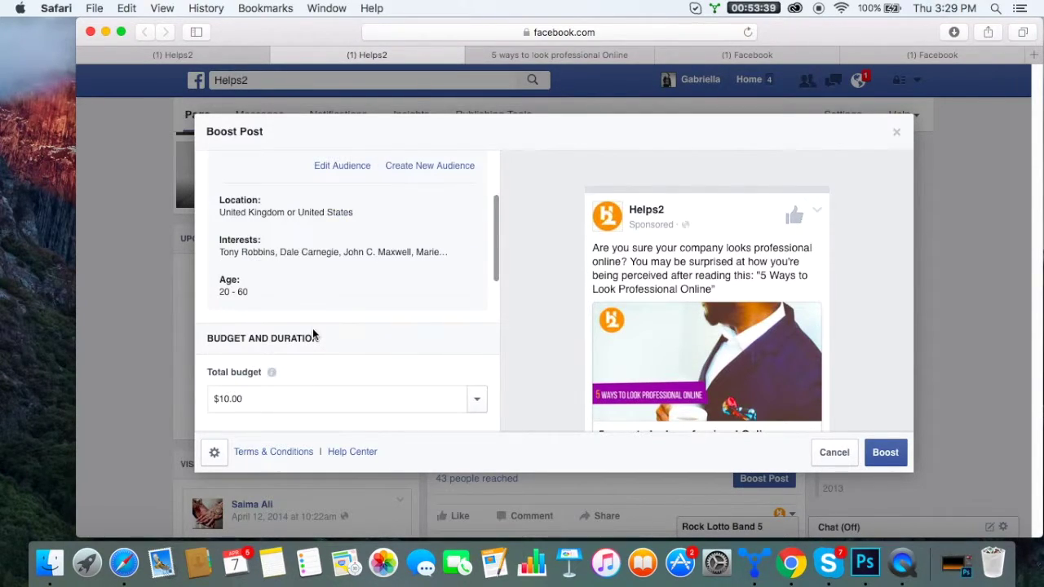
pyautogui.scroll(-3, 312, 328)
pyautogui.scroll(-3, 312, 328)
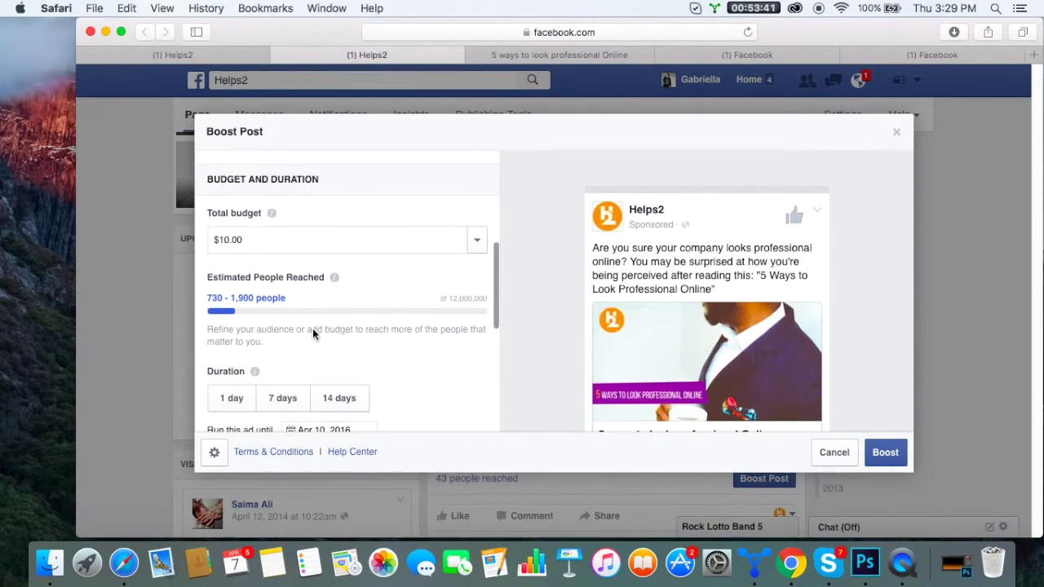
pyautogui.scroll(10, 373, 325)
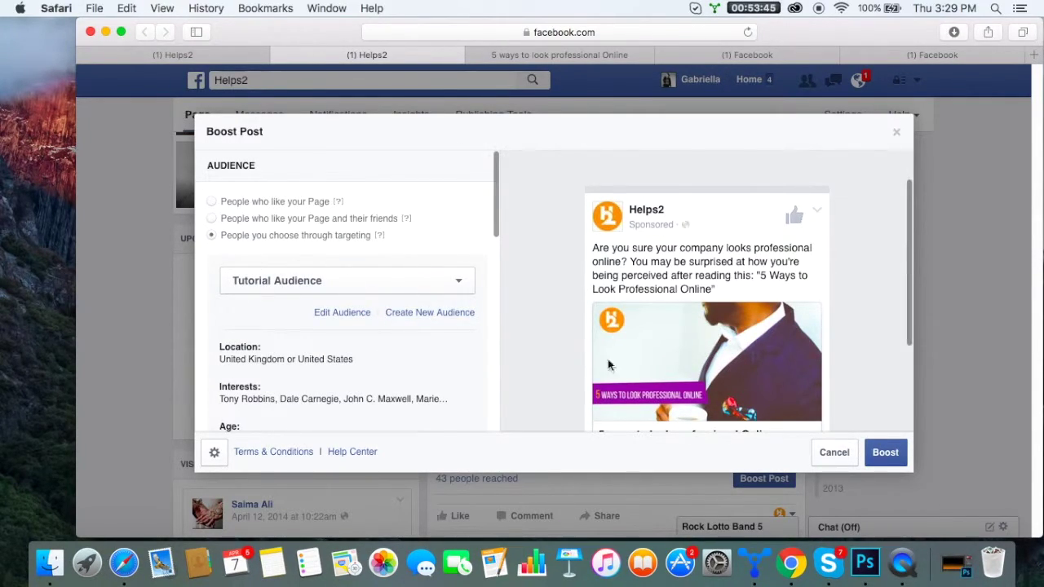
pyautogui.click(897, 459)
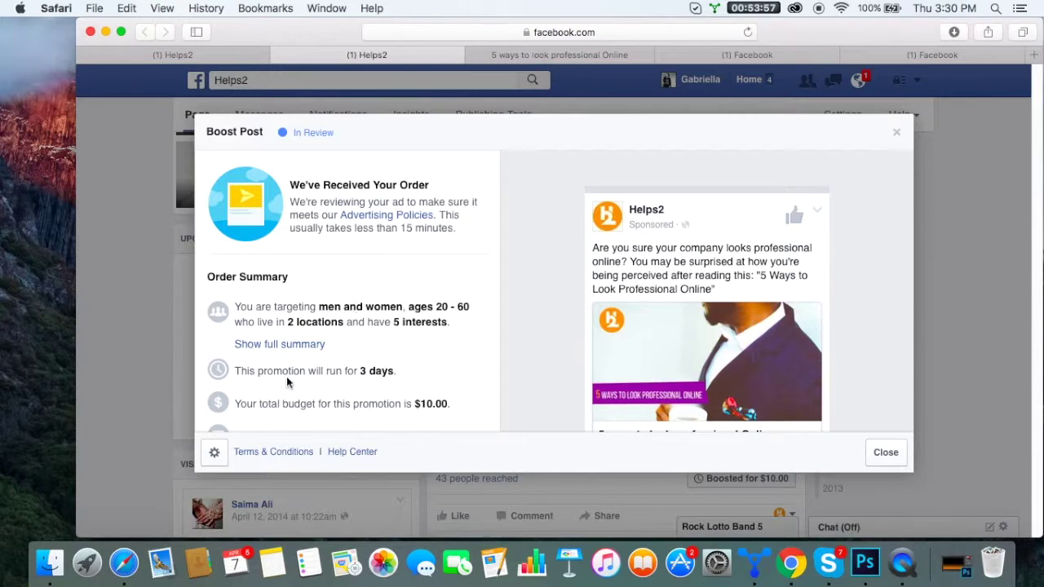
# Review the $10.00 boost's order summary for targeting, duration and budget, then close it.
pyautogui.scroll(-2, 301, 366)
pyautogui.scroll(-3, 302, 367)
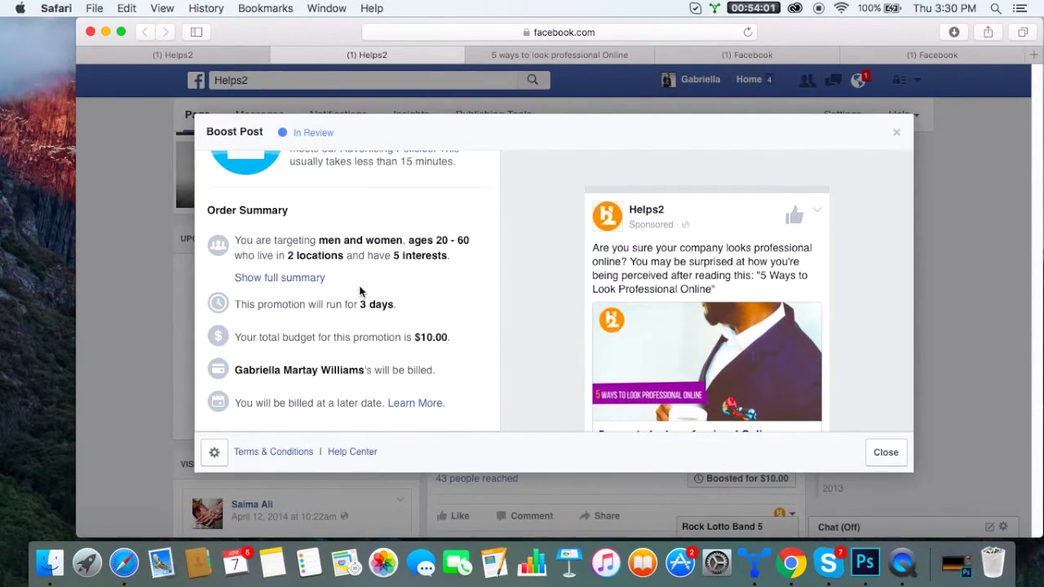
pyautogui.scroll(1, 359, 287)
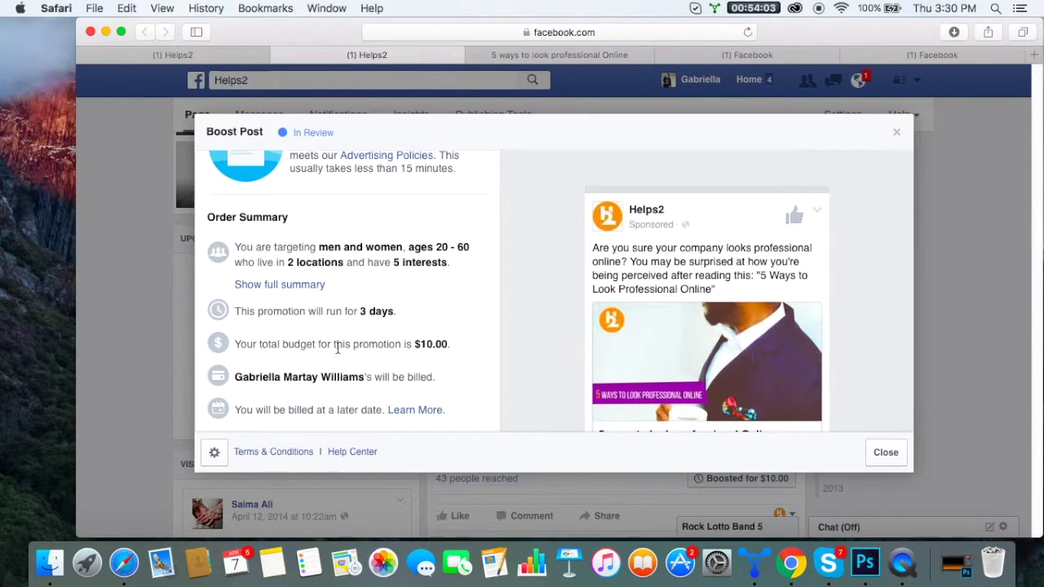
pyautogui.scroll(1, 420, 352)
pyautogui.scroll(2, 419, 351)
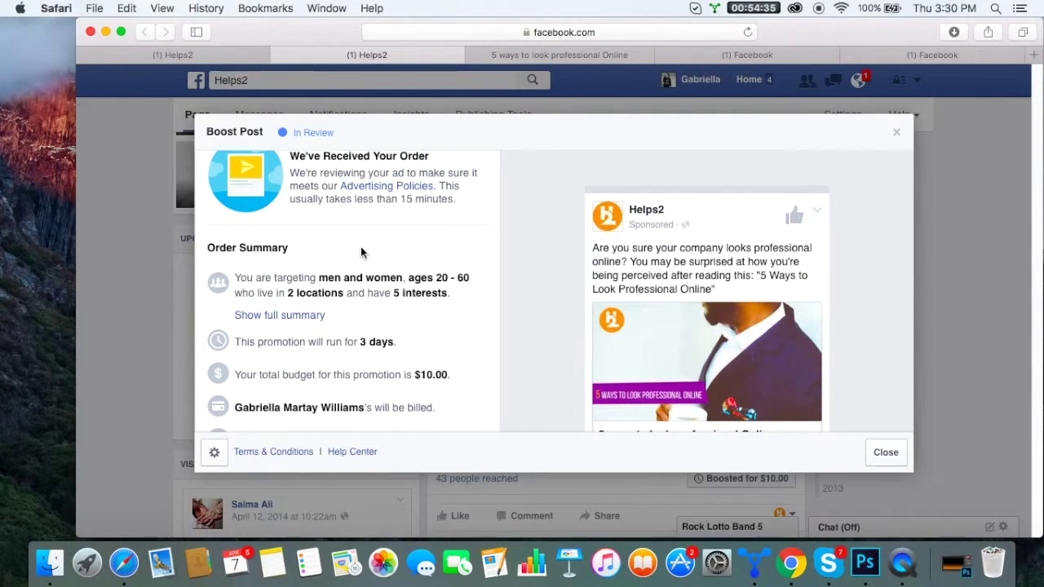
pyautogui.scroll(-1, 337, 296)
pyautogui.scroll(-1, 337, 302)
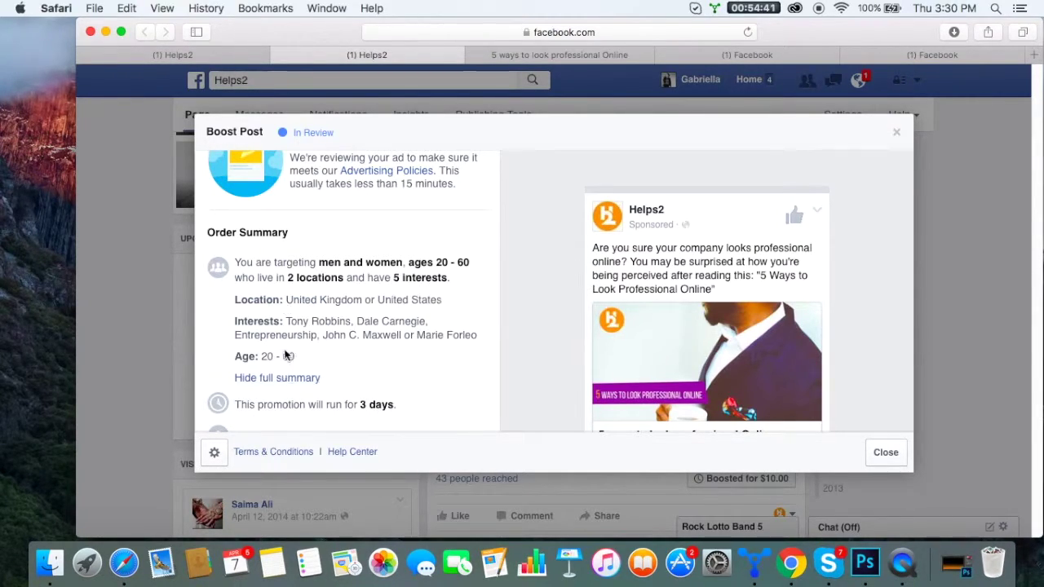
pyautogui.click(275, 379)
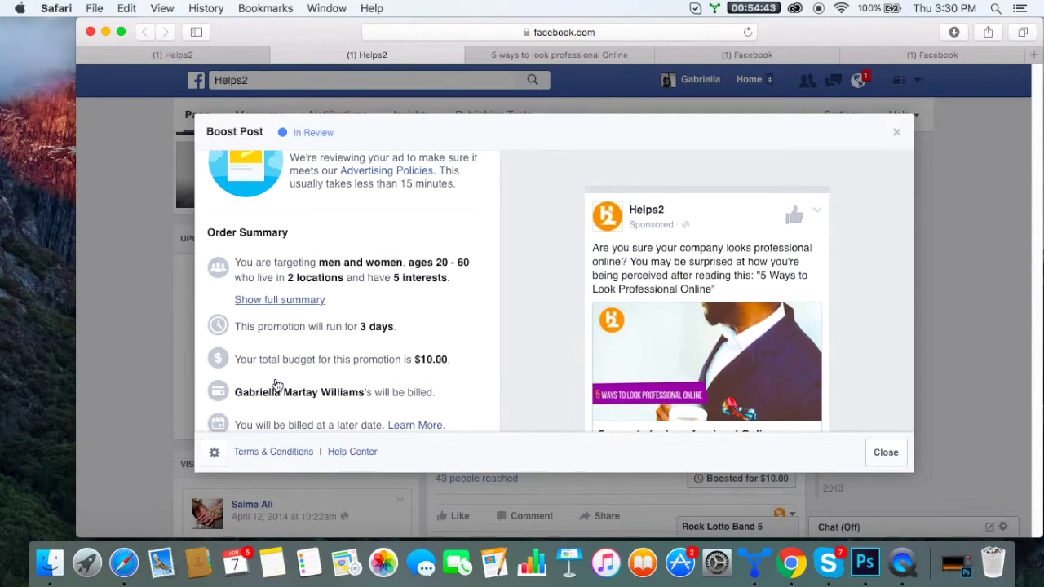
pyautogui.scroll(-1, 294, 367)
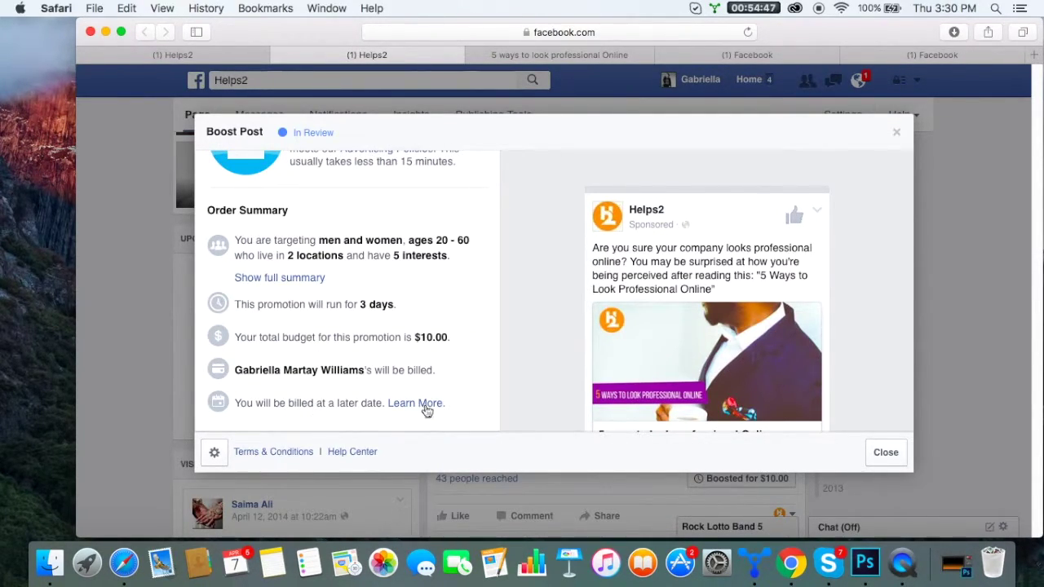
pyautogui.scroll(-5, 623, 351)
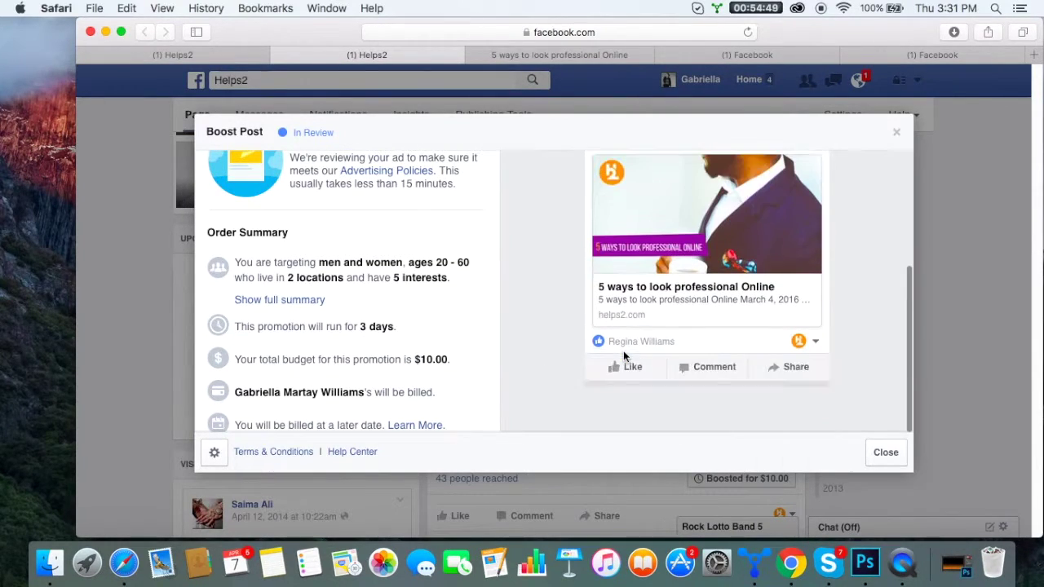
pyautogui.click(870, 453)
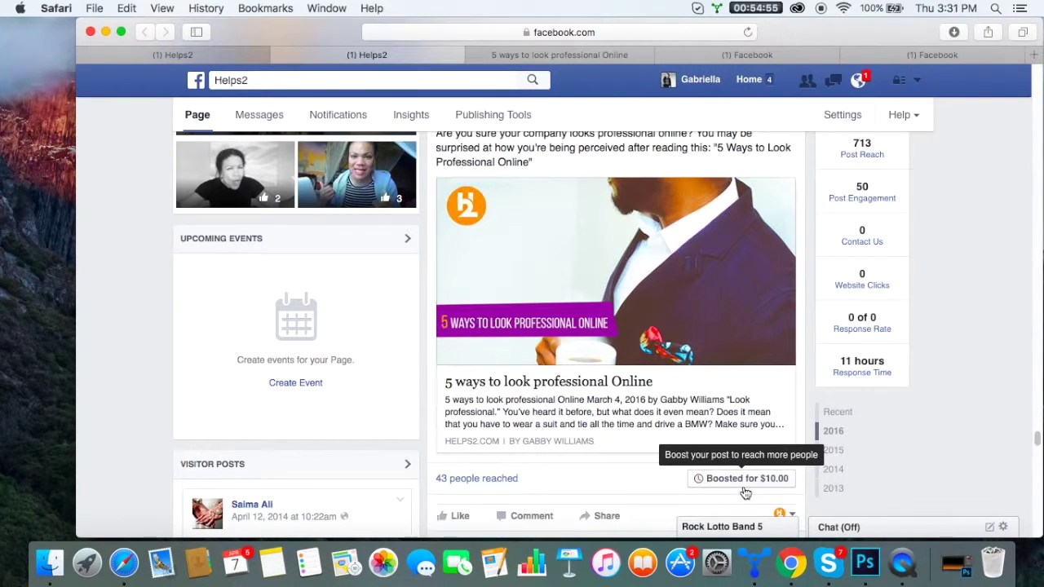
# Scroll the Helps2 feed to view the '5 ways to look professional Online' post boosted for $10.00.
pyautogui.scroll(1, 547, 501)
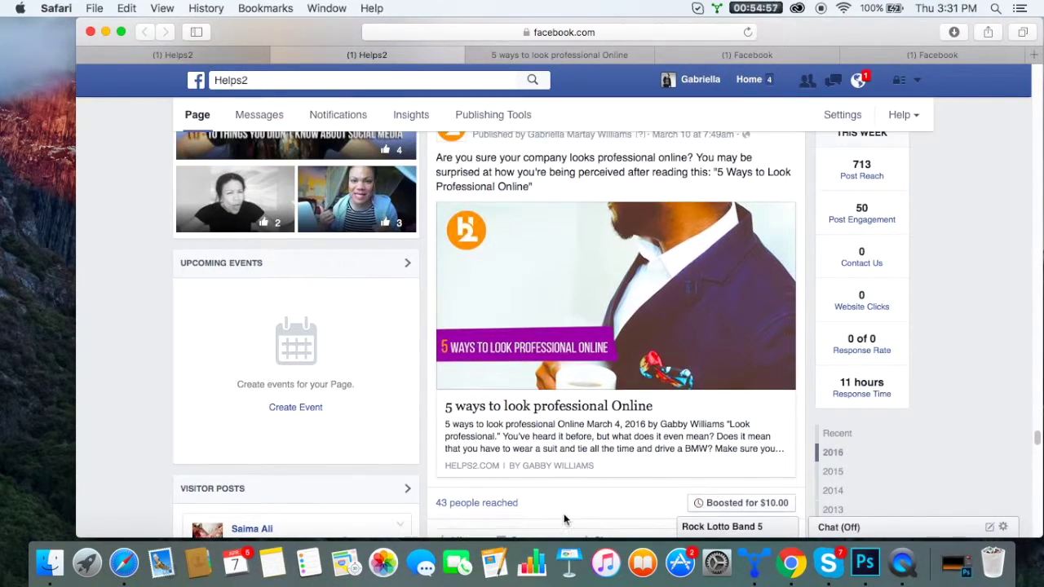
pyautogui.scroll(3, 564, 519)
pyautogui.scroll(-1, 566, 521)
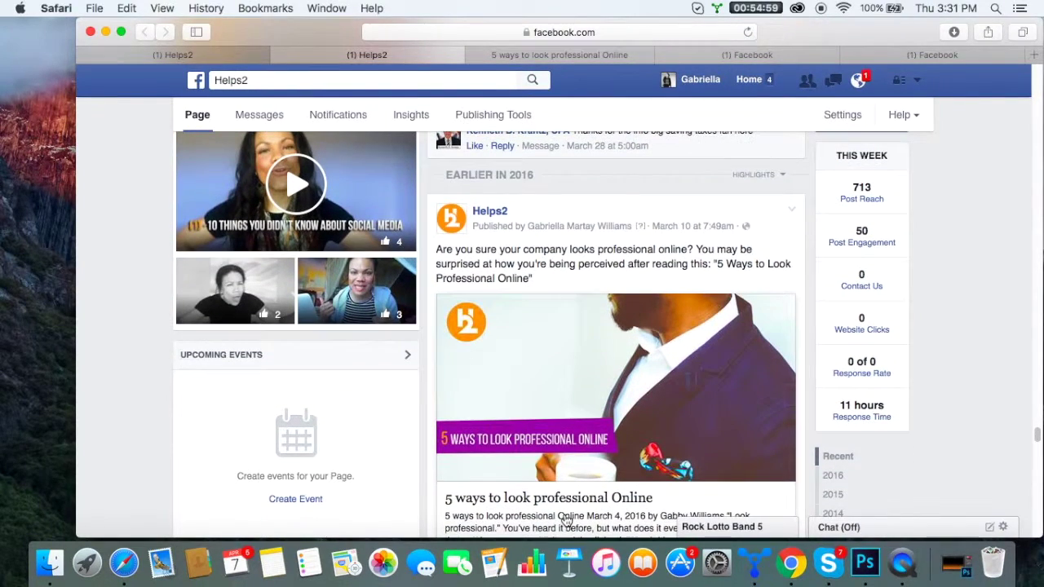